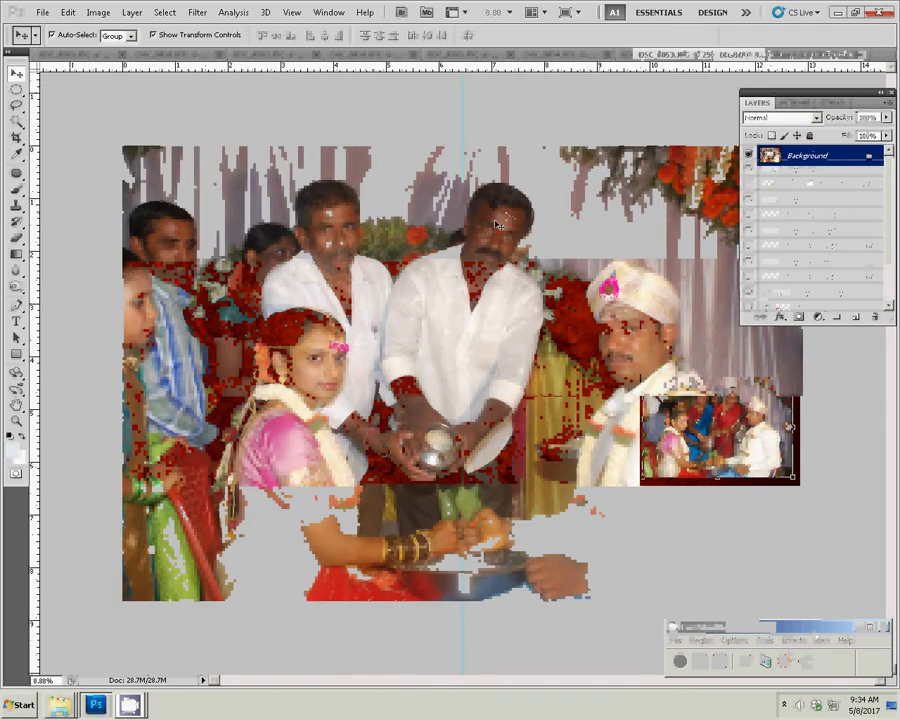
- Resize DSC_0853 to 8 inches wide, cut the image, and close it without saving
key(ctrl+alt+i)
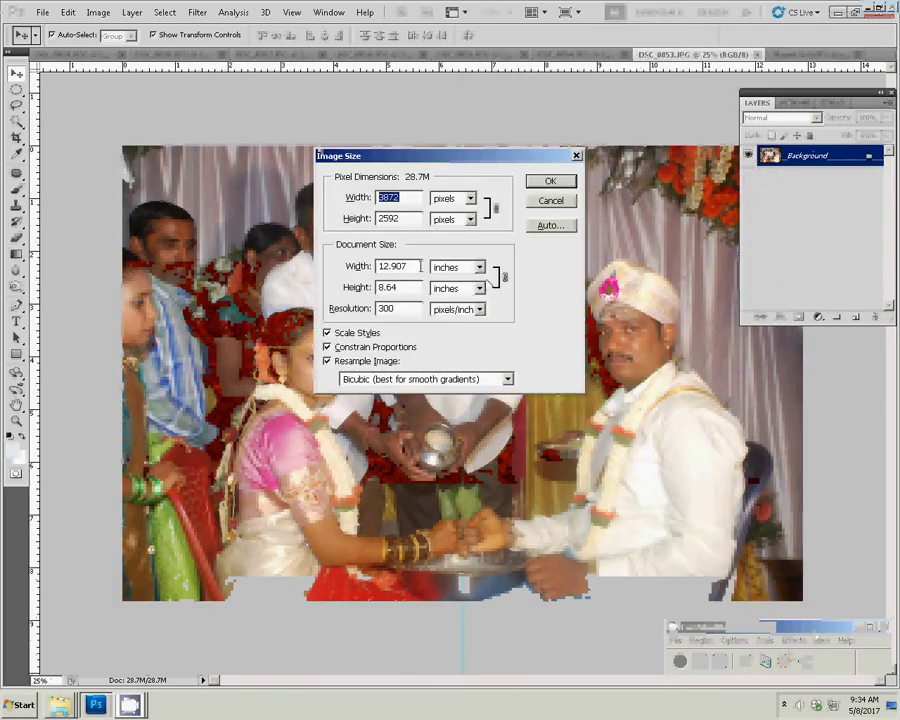
double_click(392, 266)
text(8)
click(550, 181)
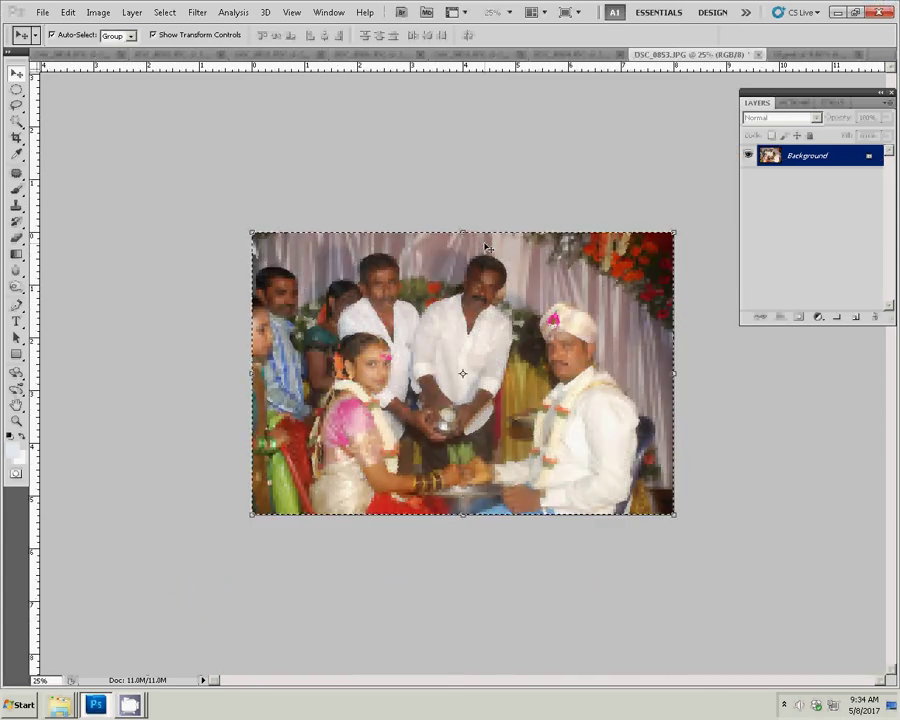
key(Delete)
click(758, 54)
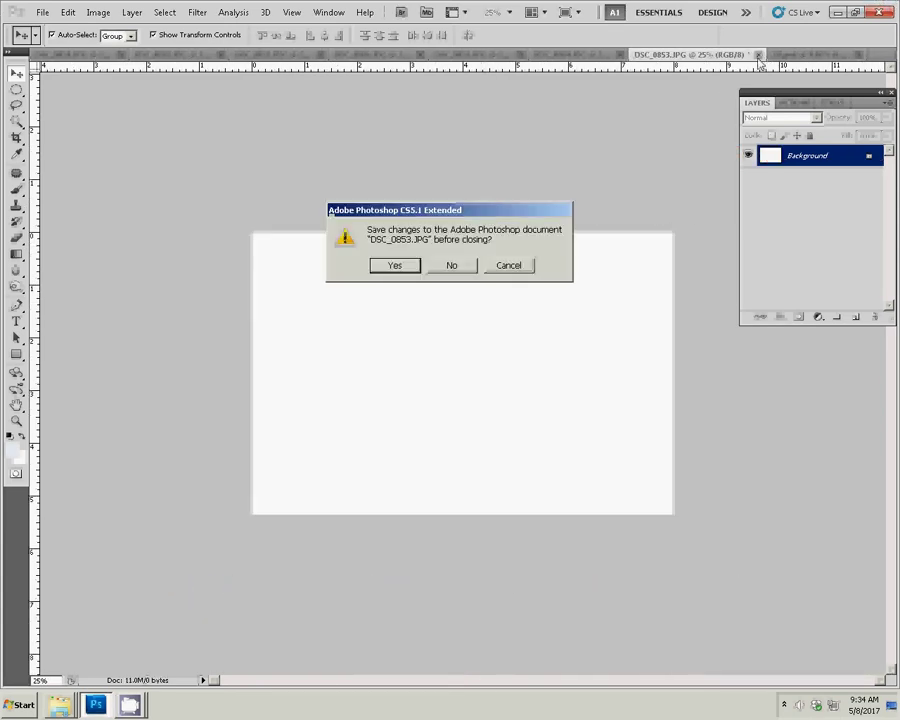
click(452, 265)
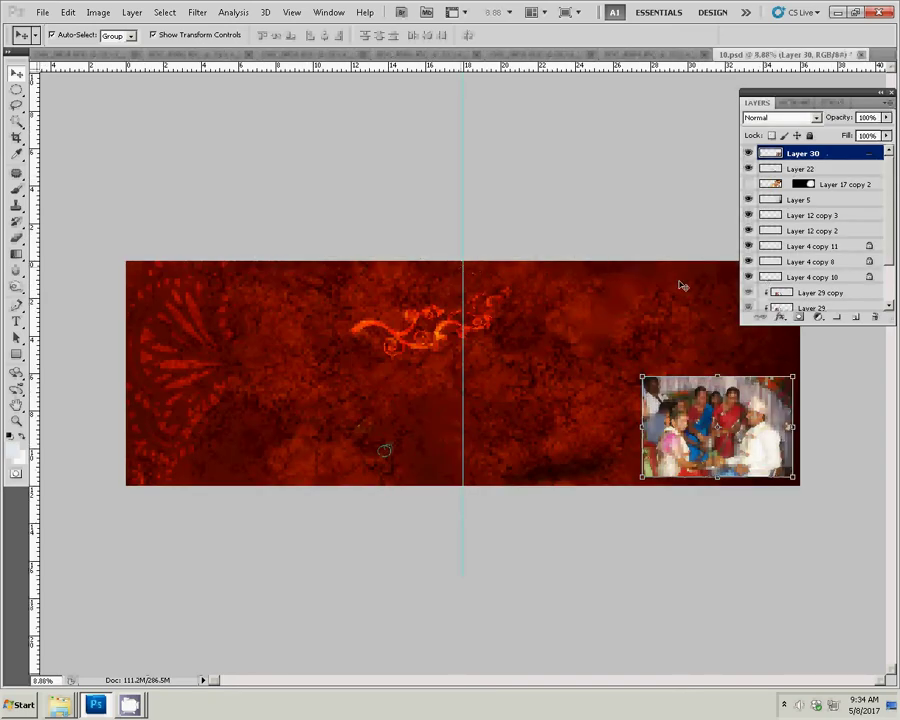
- Paste the photo into 10.psd above the lower-right photo, then bring up DSC_0854
key(ctrl+v)
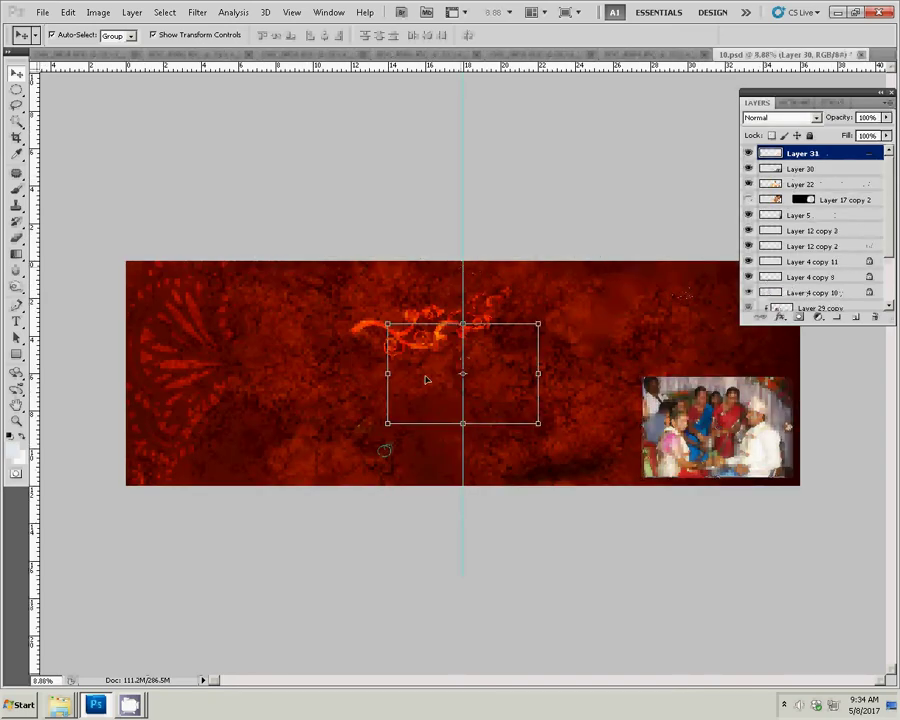
mouse_move(410, 358)
mouse_down()
mouse_move(440, 358)
mouse_move(615, 297)
mouse_up()
drag(613, 351, 635, 358)
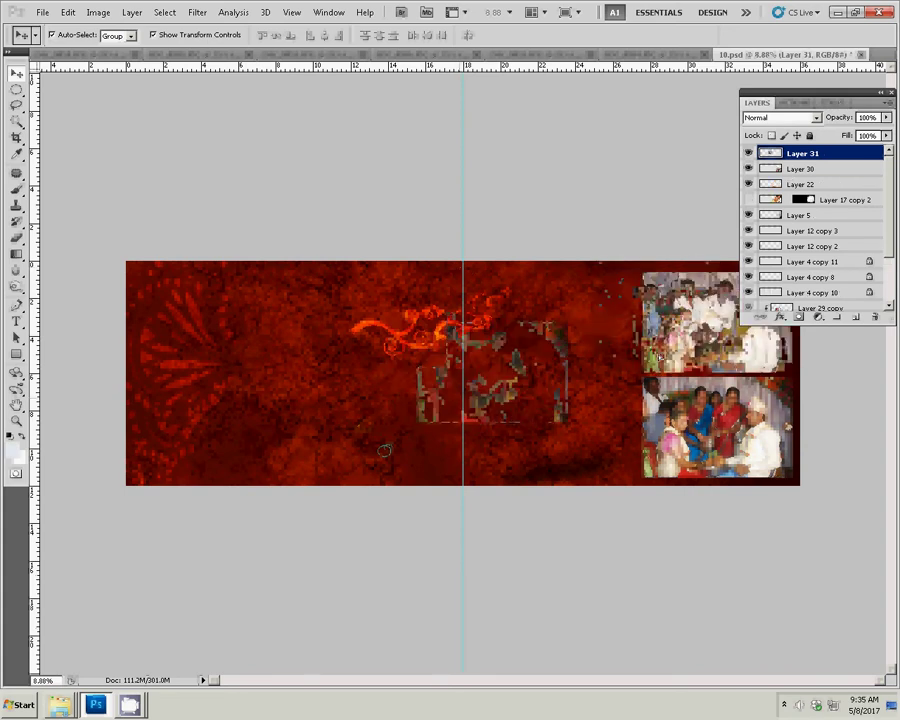
click(655, 53)
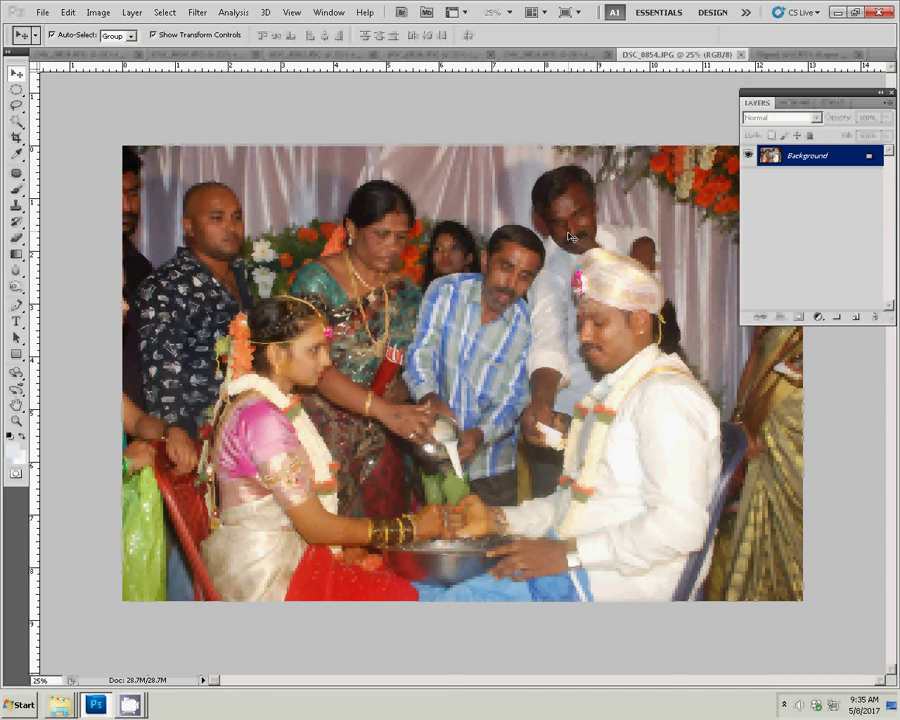
- Resize DSC_0854 to 8 inches wide, cut the image, and close it without saving
key(ctrl+alt+i)
key(Tab)
key(Tab)
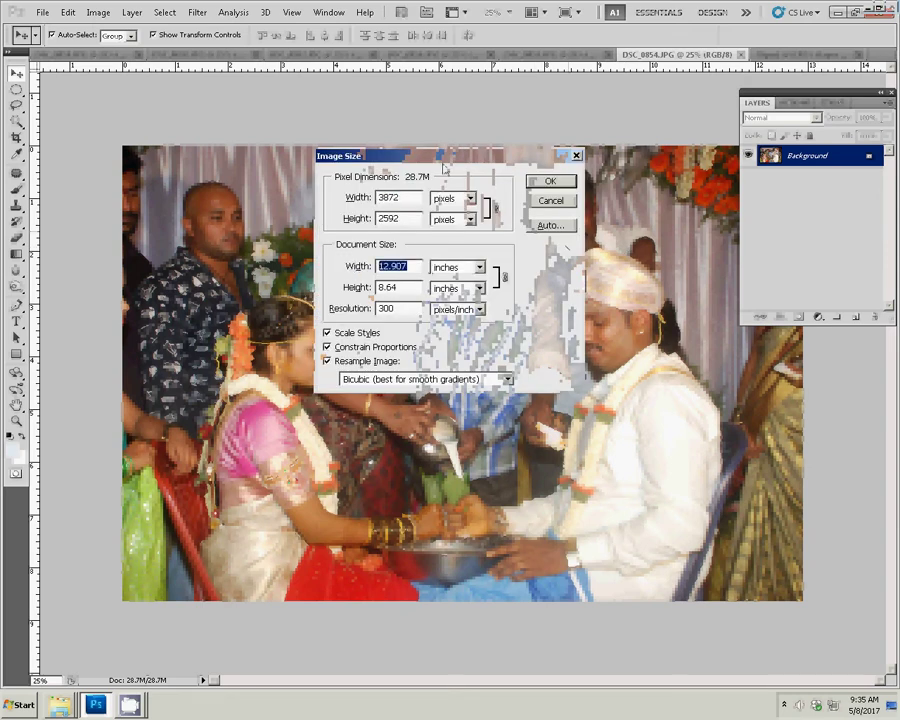
text(8)
key(Return)
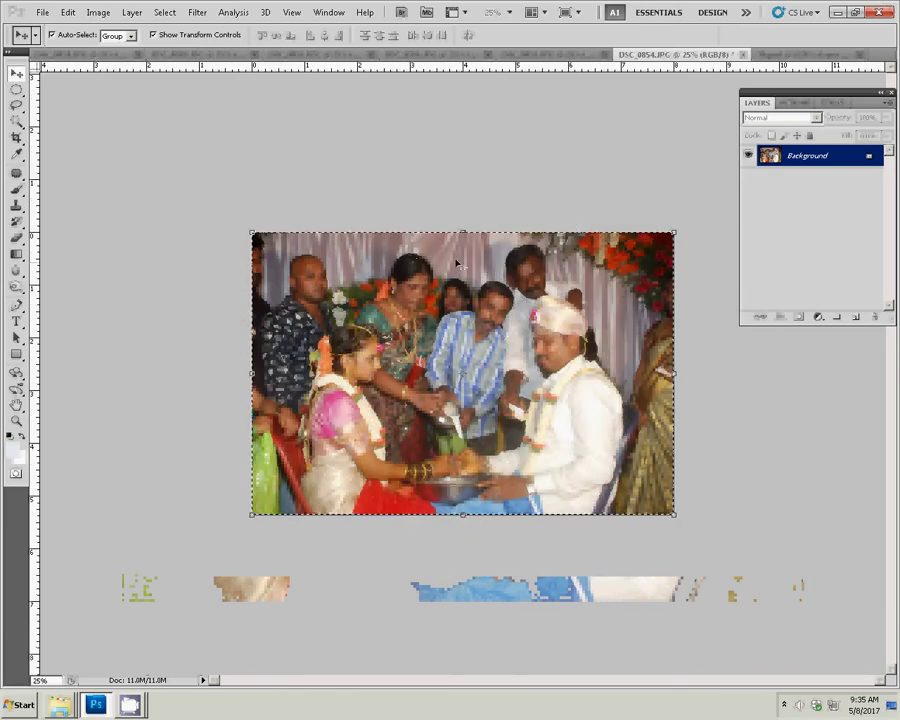
key(Delete)
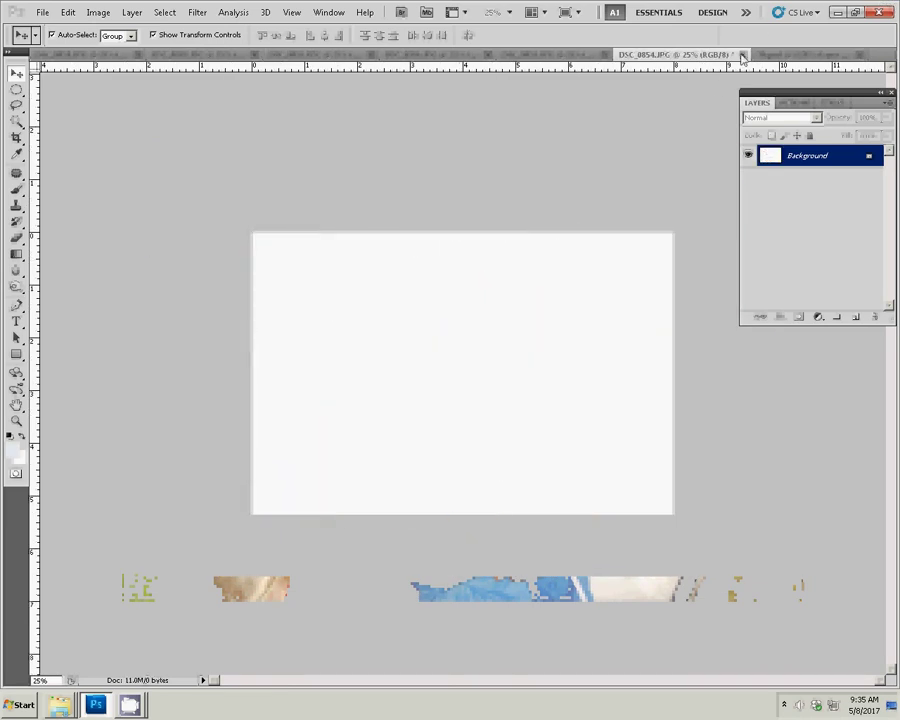
click(742, 55)
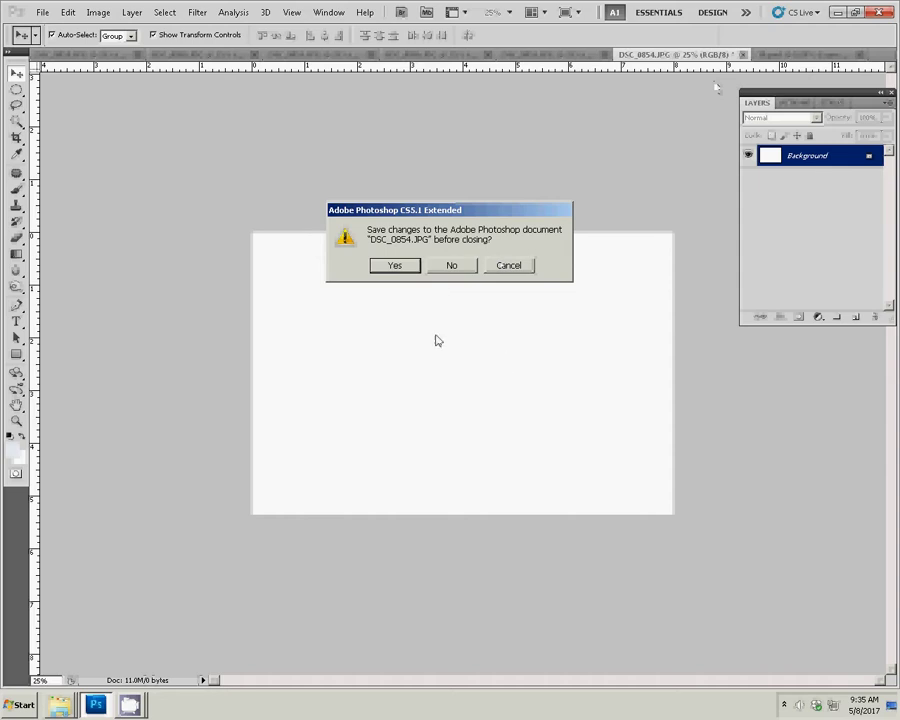
click(452, 266)
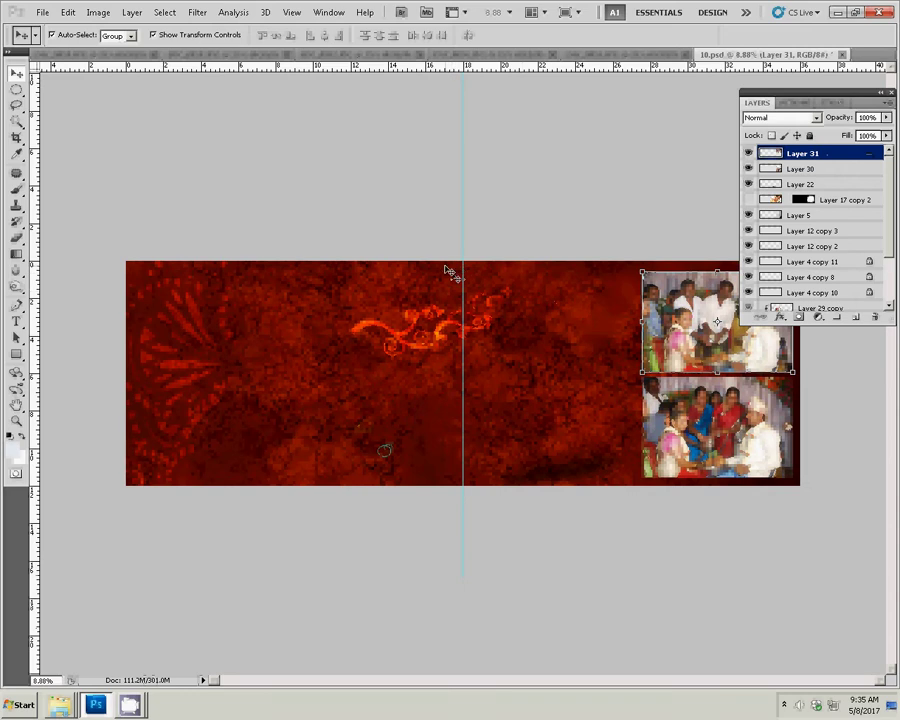
- Paste it into 10.psd left of the top-right photo, then bring up DSC_0855
key(ctrl+v)
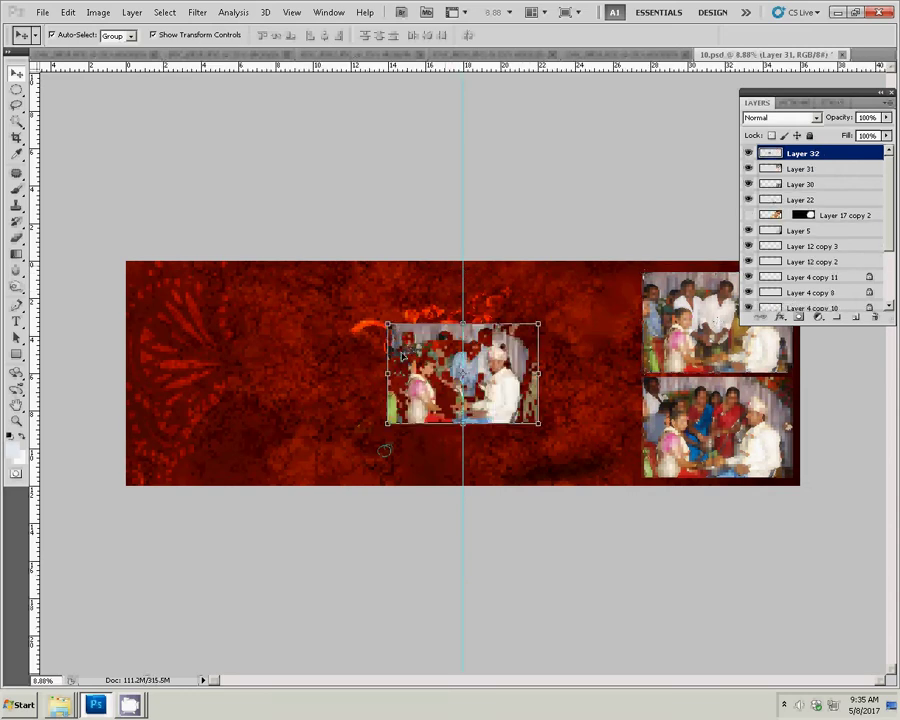
drag(400, 340, 497, 292)
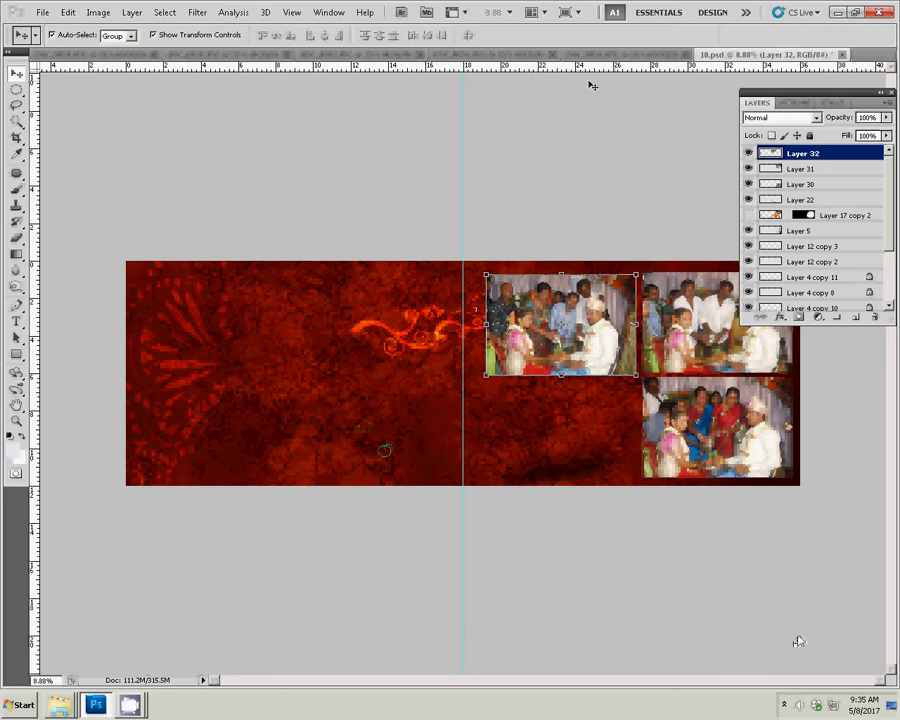
key(ctrl+Tab)
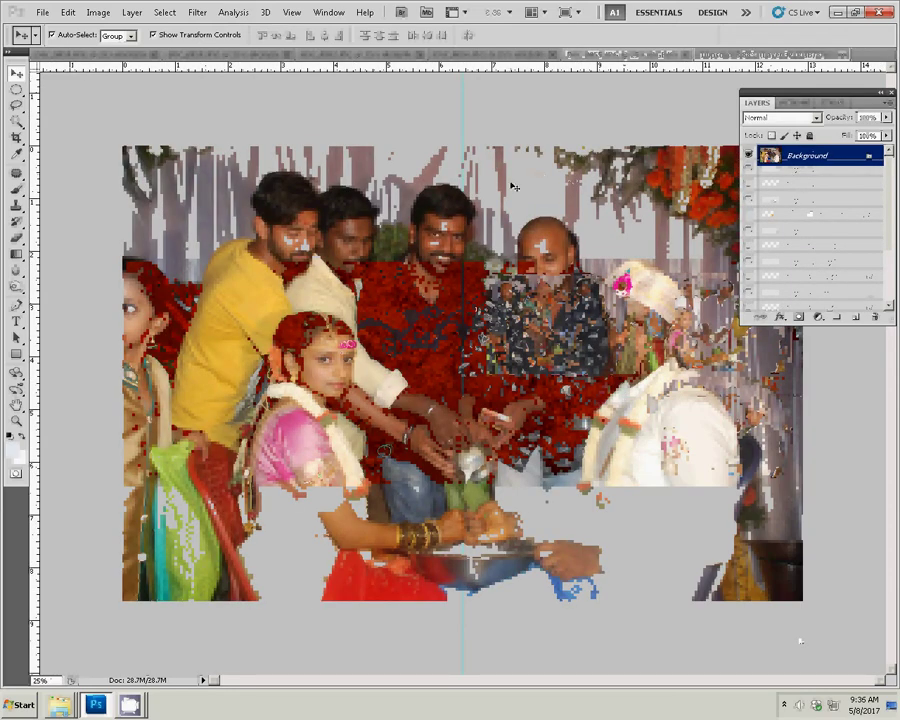
- Resize DSC_0855 to 8 inches wide and close it without saving
key(ctrl+alt+i)
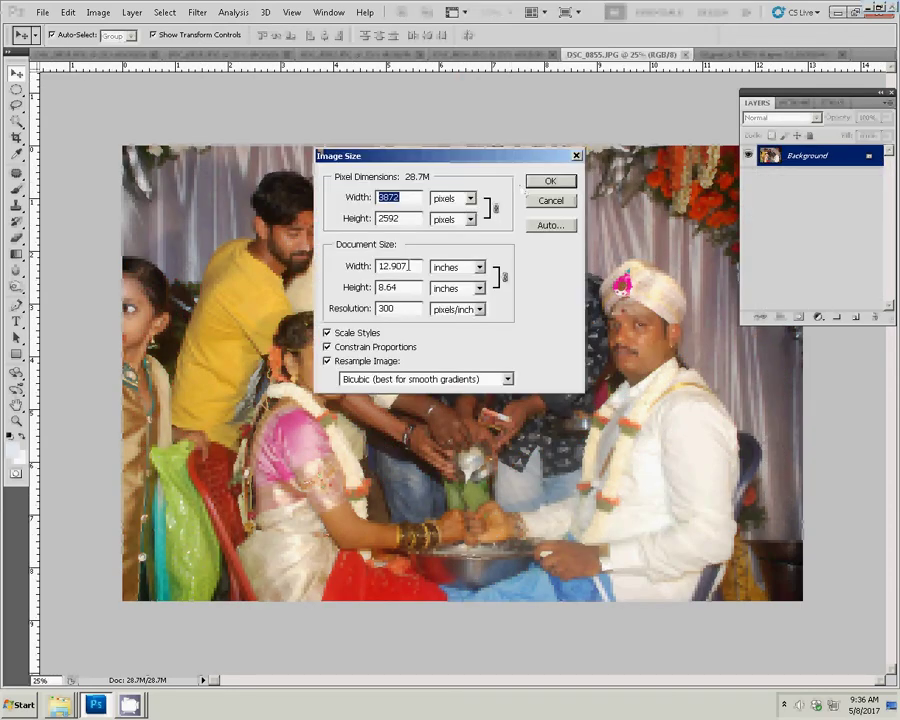
key(Tab)
key(Tab)
text(8)
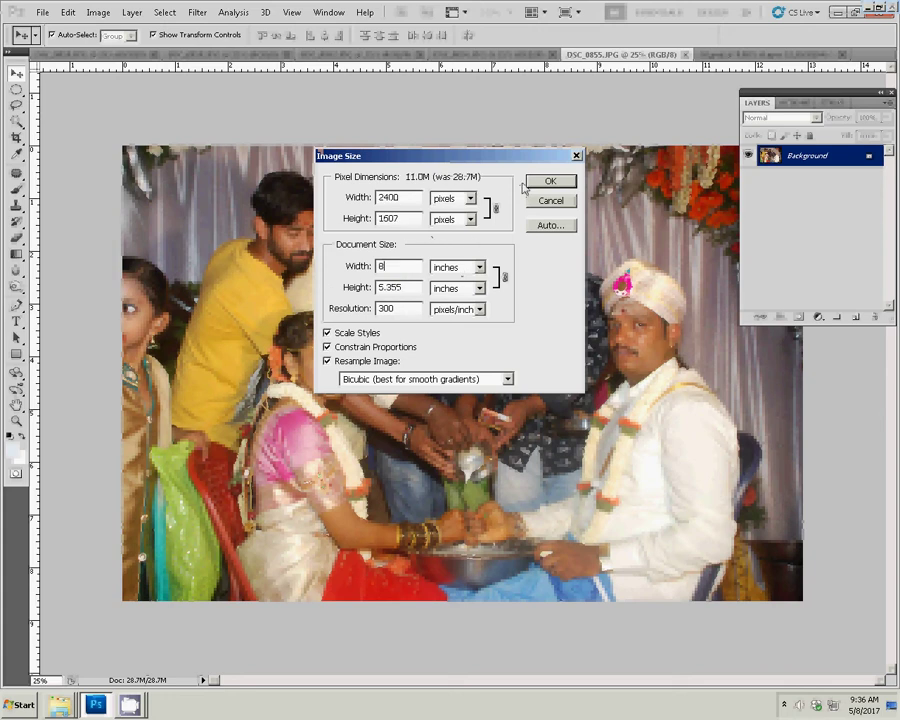
click(547, 182)
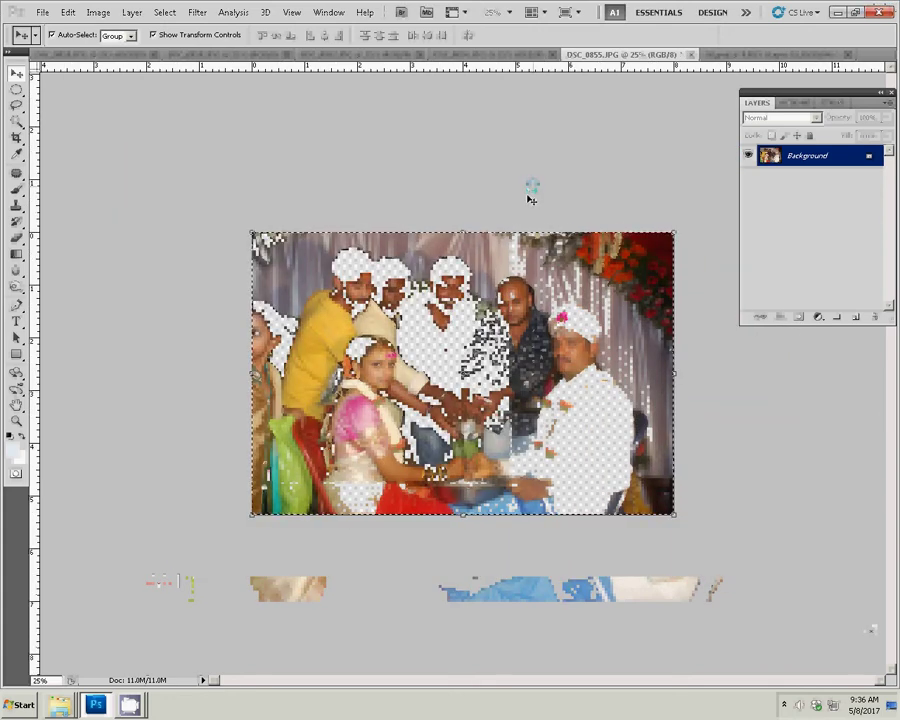
click(690, 54)
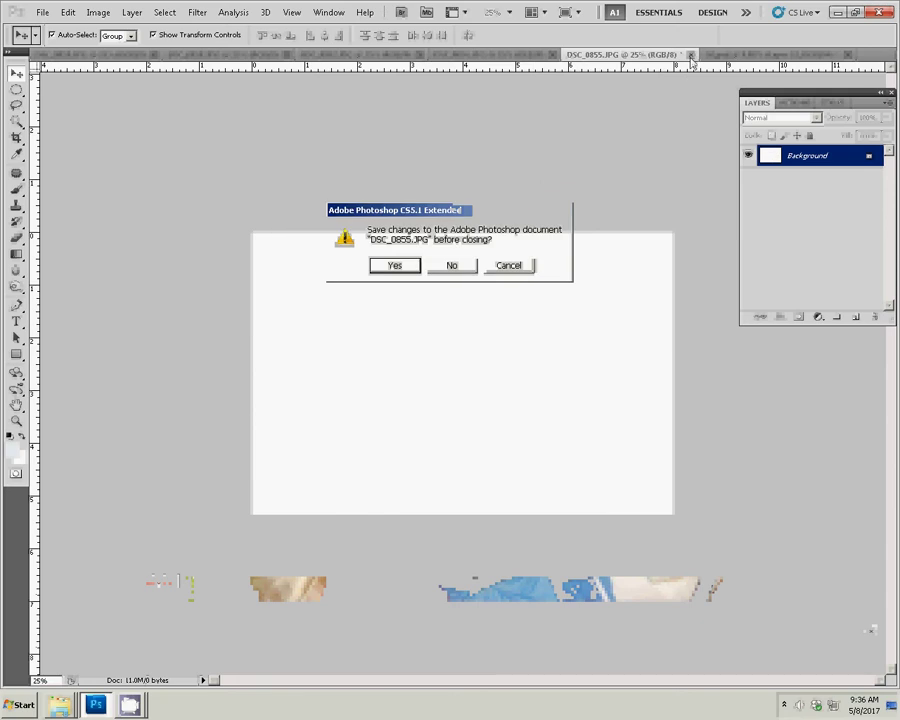
click(451, 266)
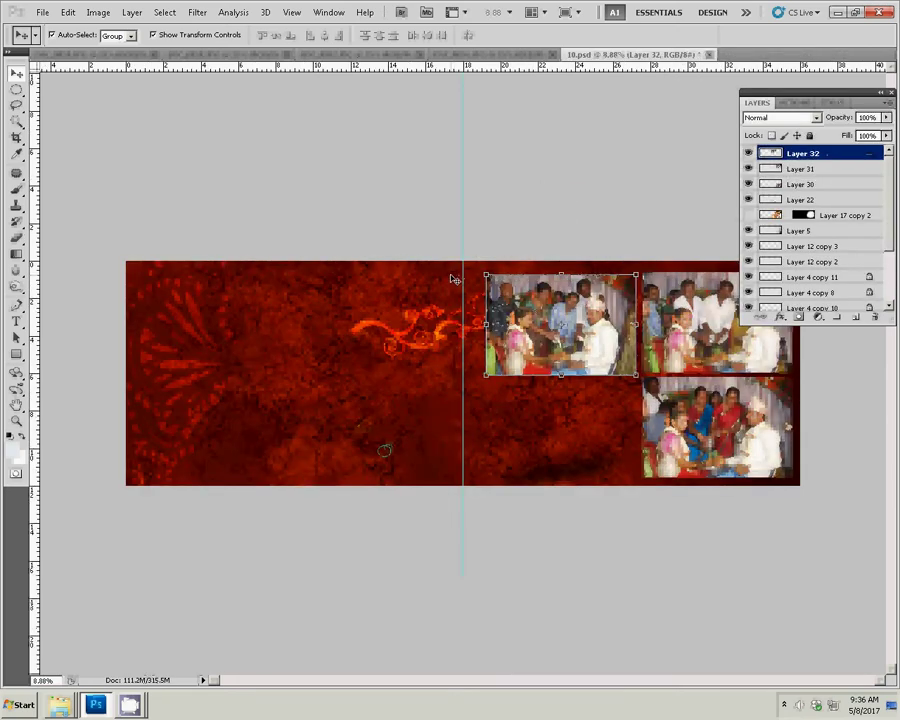
- Paste it into the bottom-left grid slot, nudge it up, then bring up DSC_0856
key(ctrl+v)
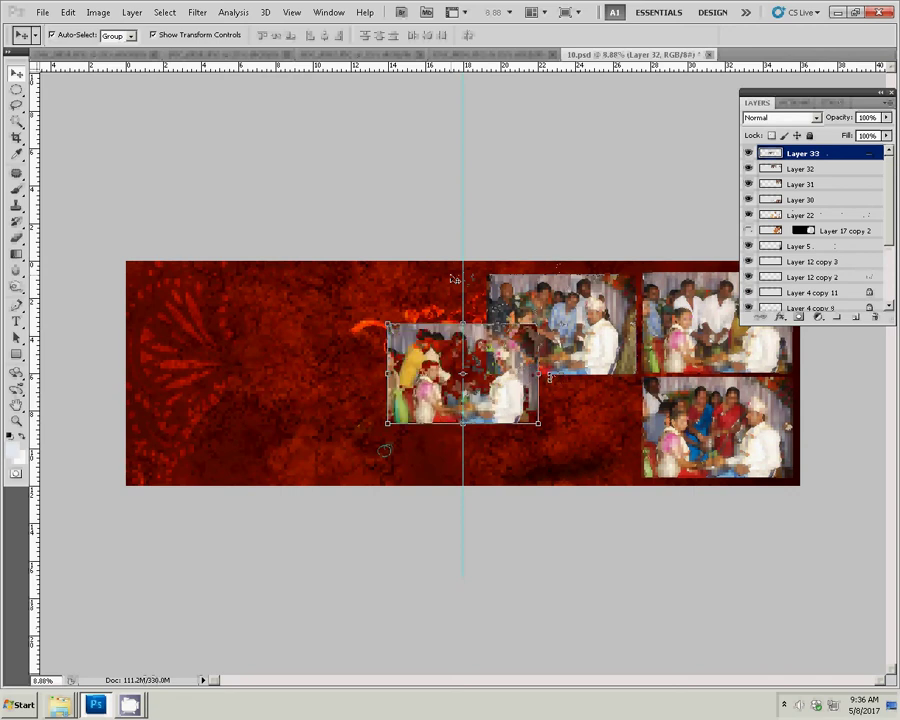
drag(463, 373, 564, 426)
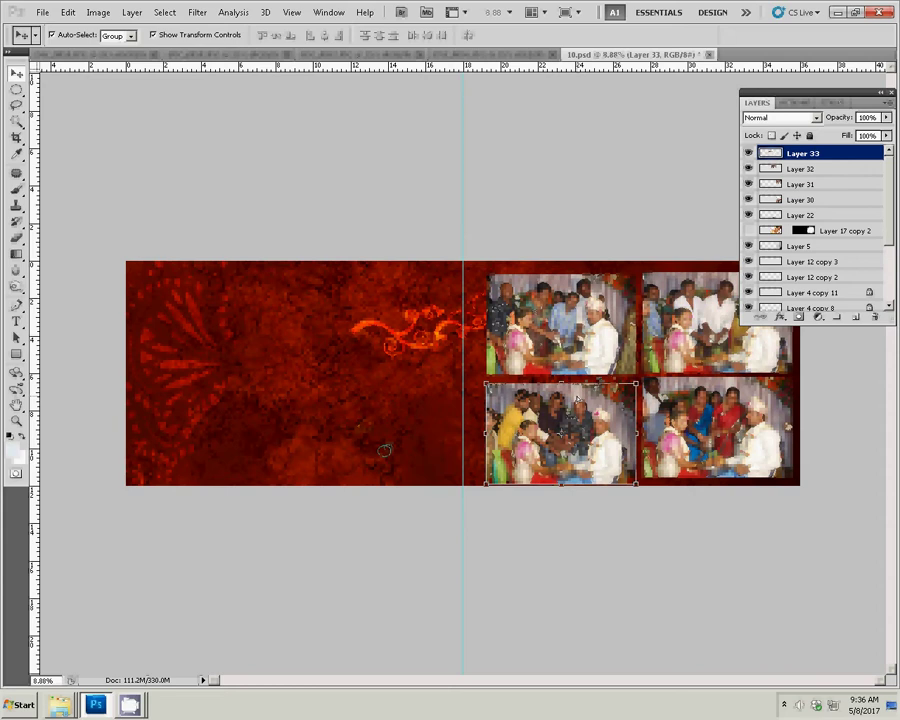
key(shift+Up)
key(shift+Up)
key(shift+Up)
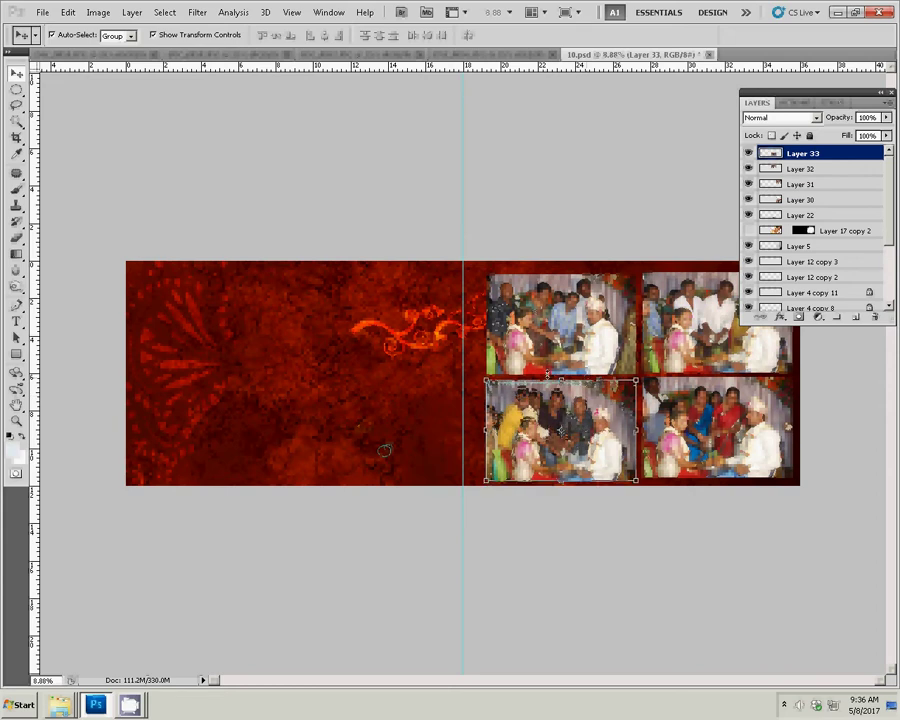
click(564, 333)
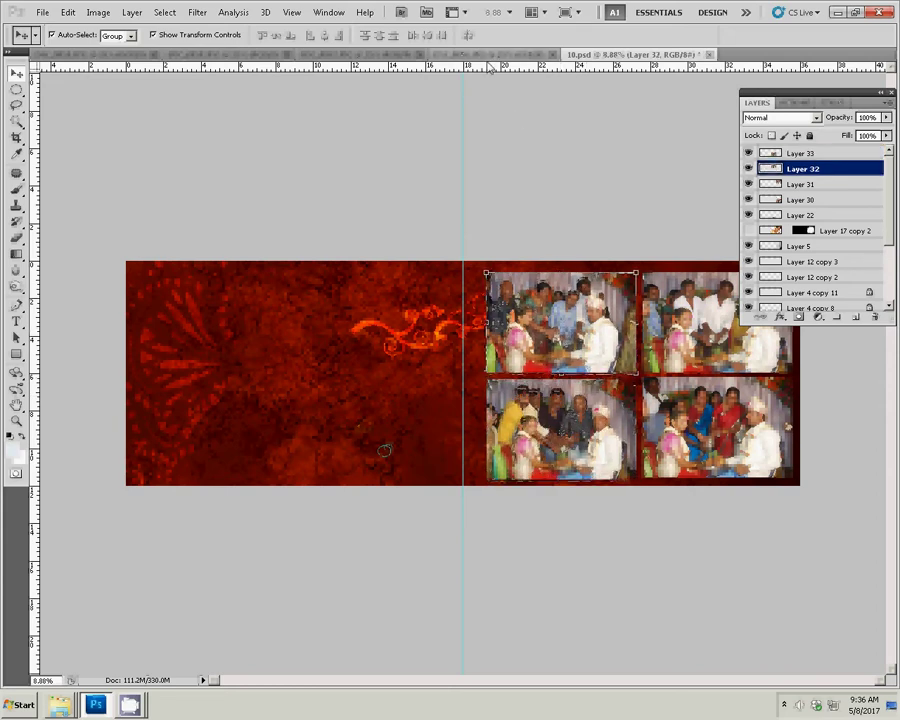
key(ctrl+Tab)
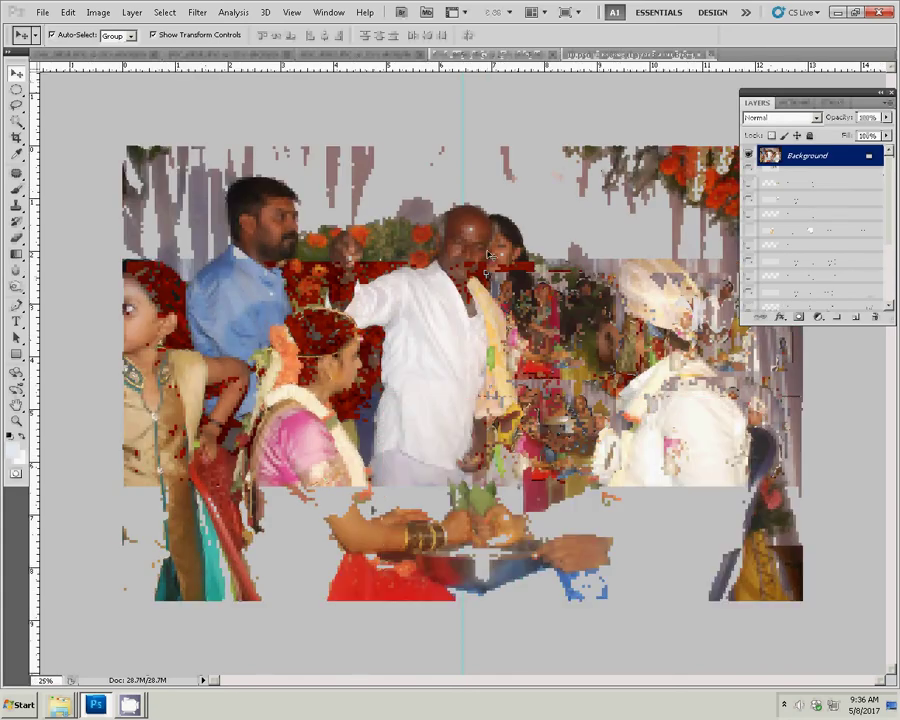
- Resize DSC_0856 to 8 inches wide, cut the whole image, and close it without saving
key(ctrl+alt+i)
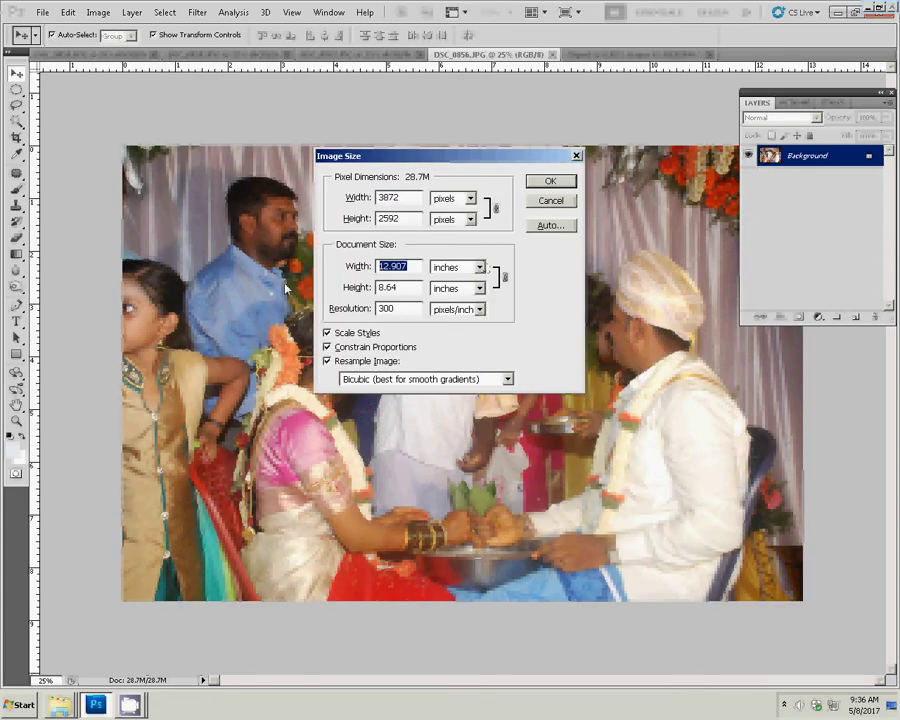
text(88)
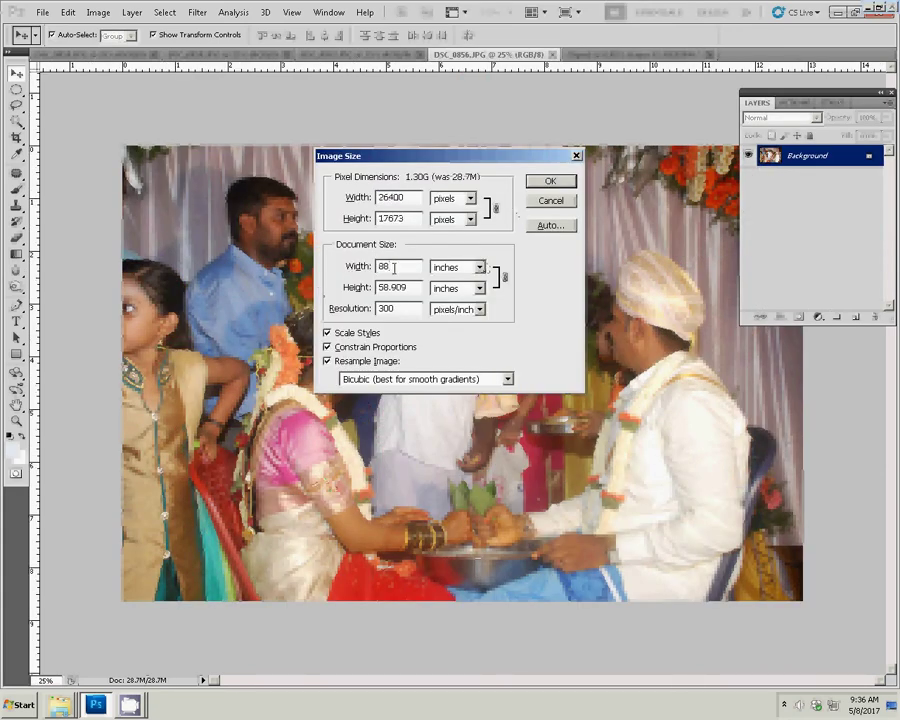
double_click(394, 268)
text(8)
click(548, 181)
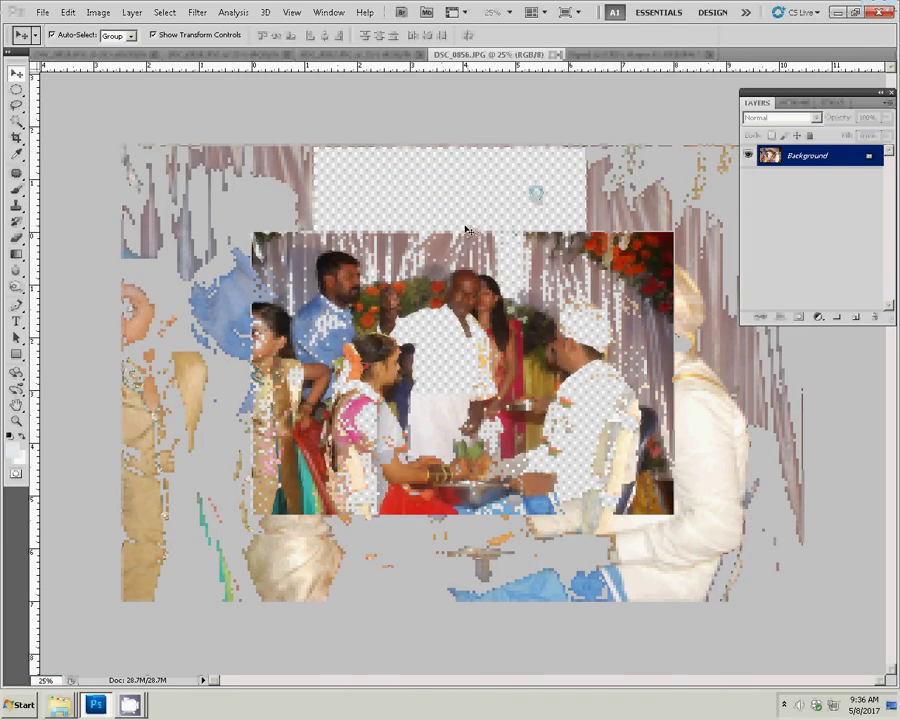
key(ctrl+a)
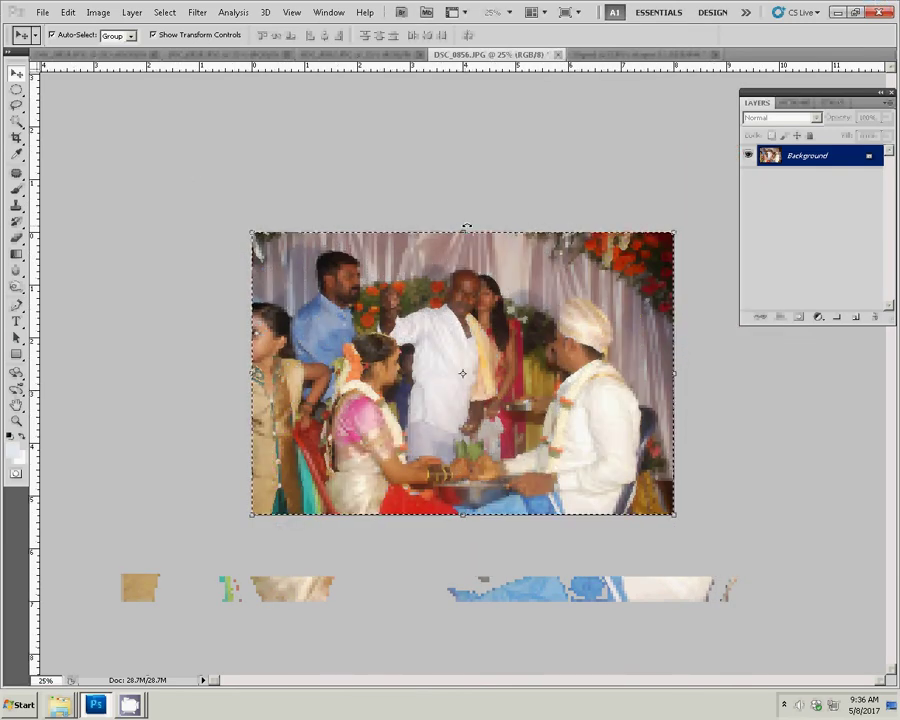
key(ctrl+x)
click(557, 54)
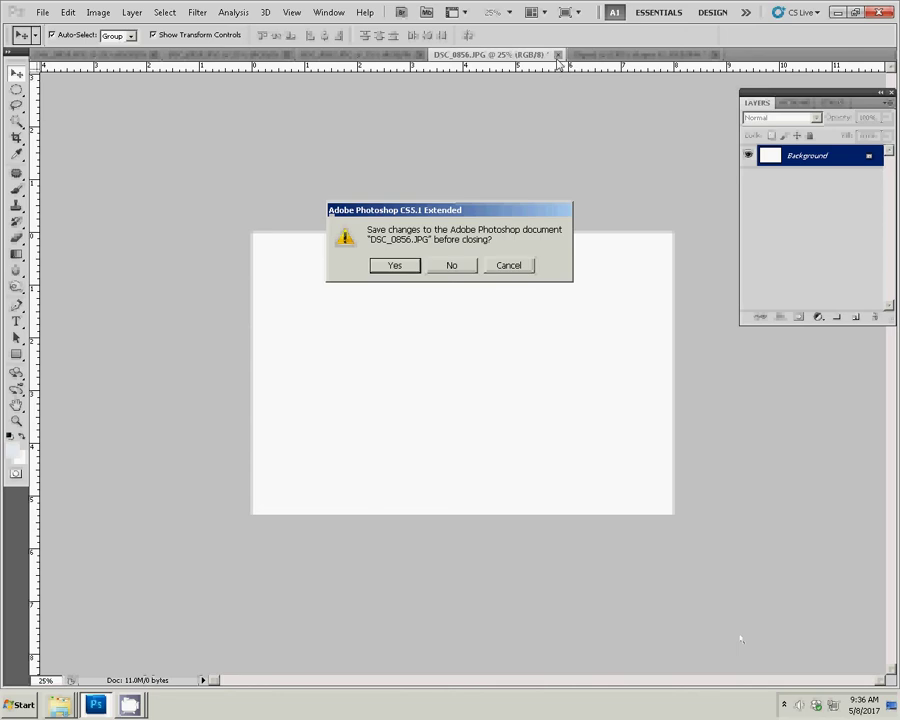
click(461, 265)
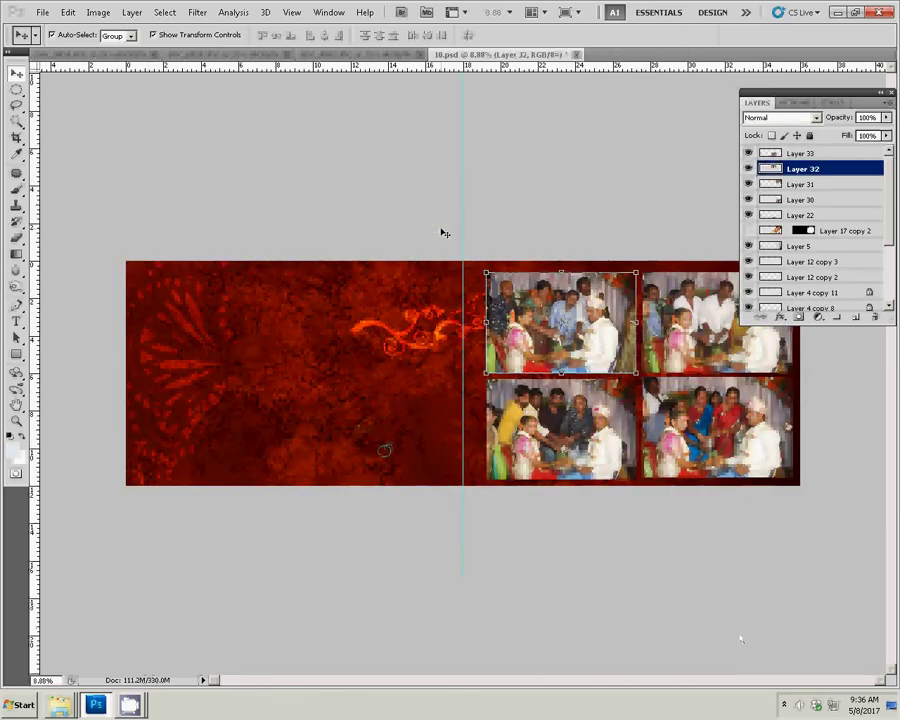
- Paste it into the left page's top slot beside the spine, then bring up DSC_0857
key(ctrl+v)
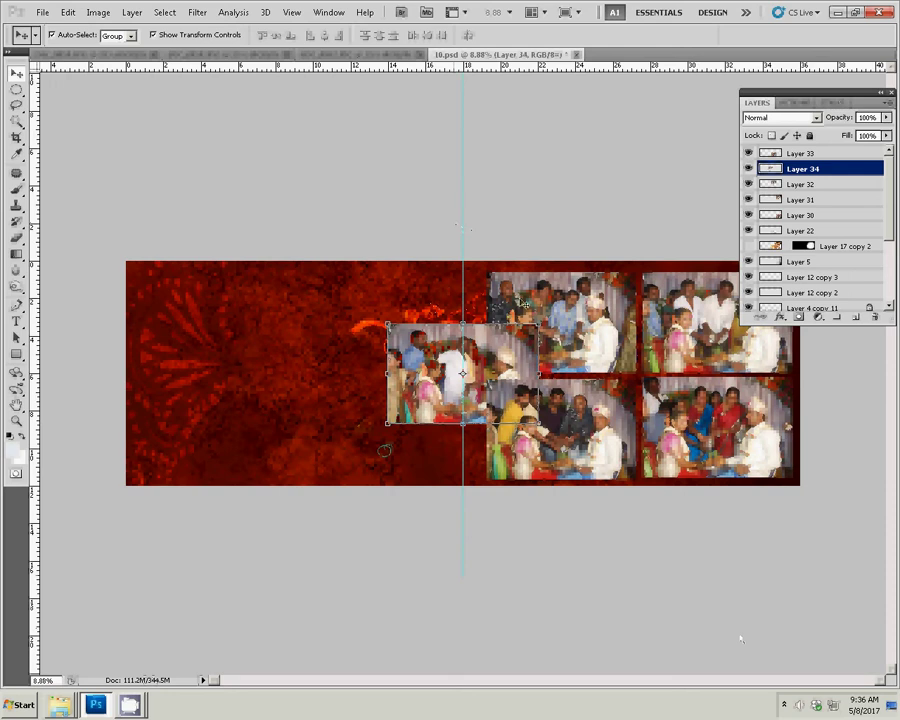
drag(519, 340, 434, 285)
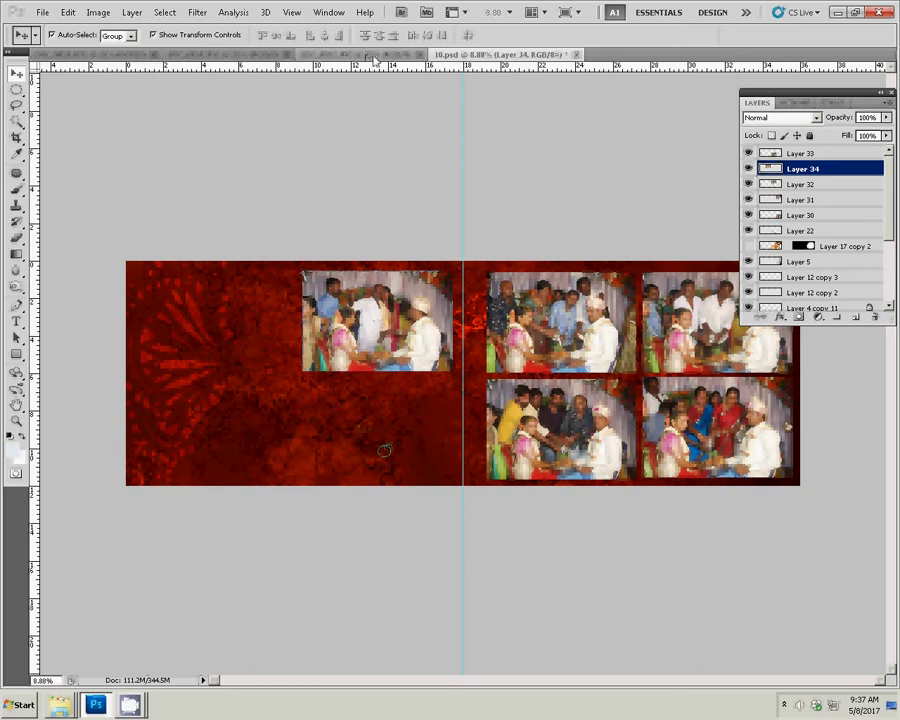
key(ctrl+Tab)
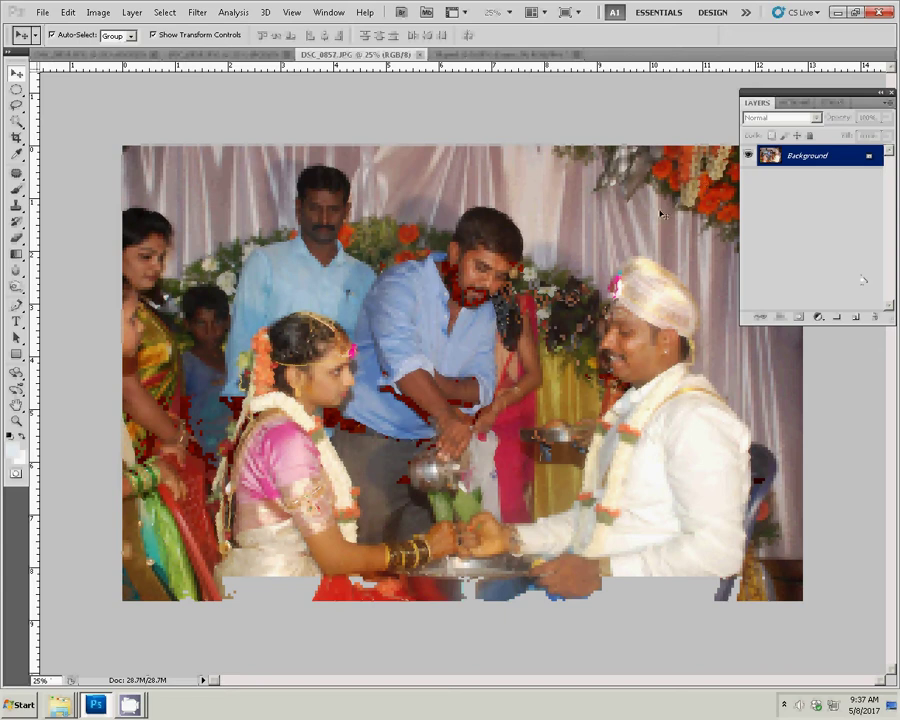
- Resize DSC_0857 to 8 inches wide, cut the image, and close it without saving
key(ctrl+alt+i)
click(362, 270)
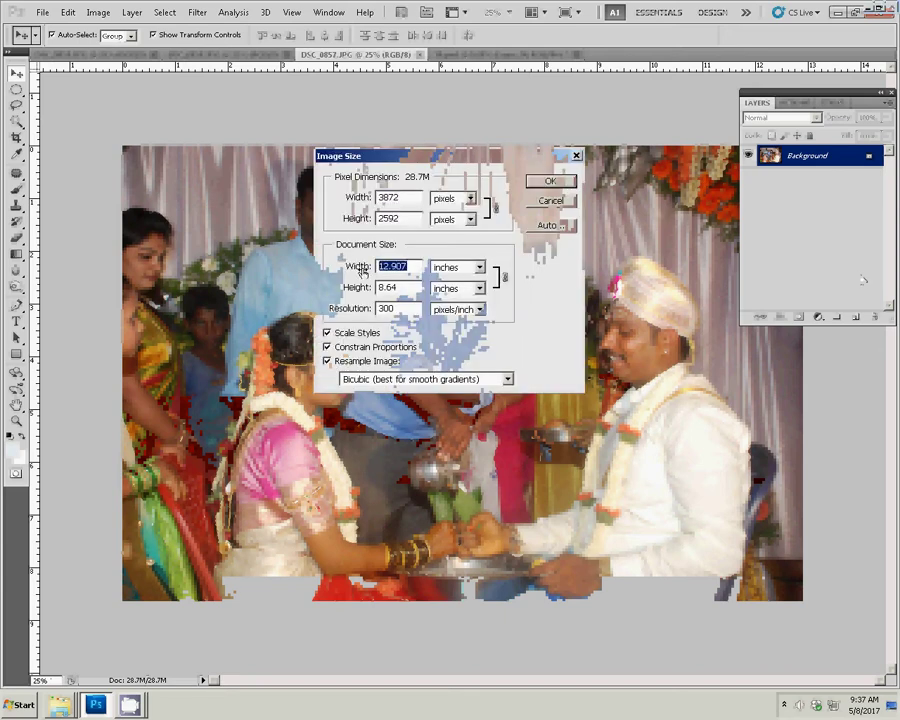
text(8)
key(Return)
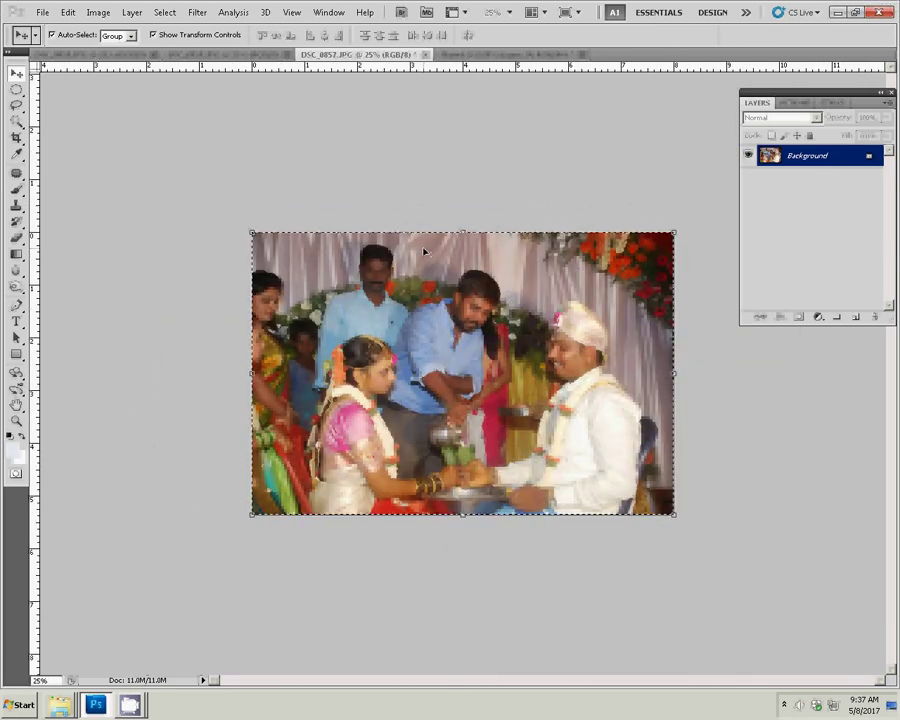
key(BackSpace)
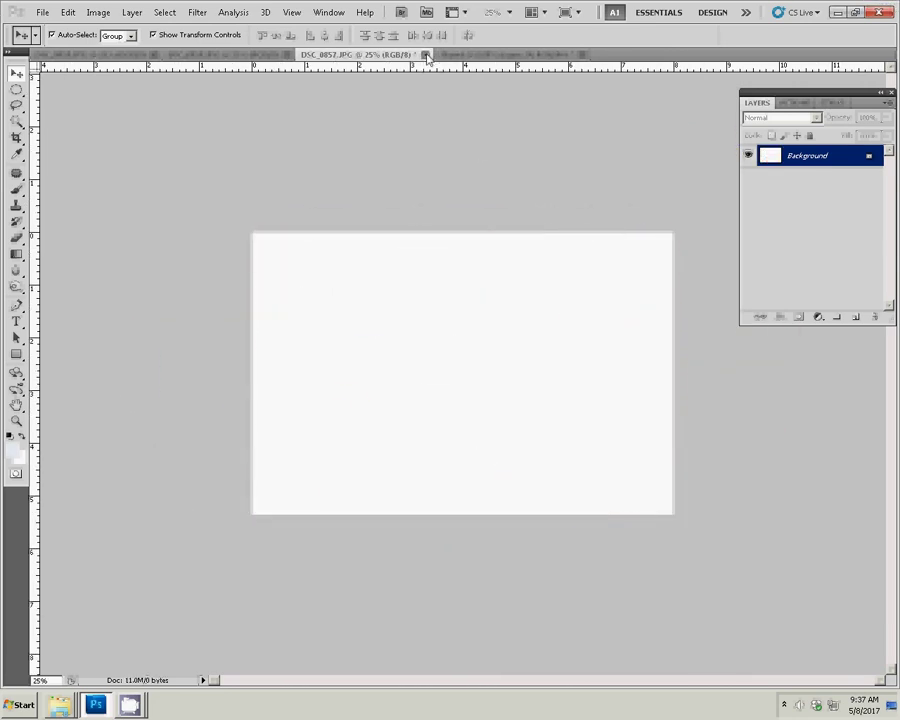
click(425, 55)
click(449, 263)
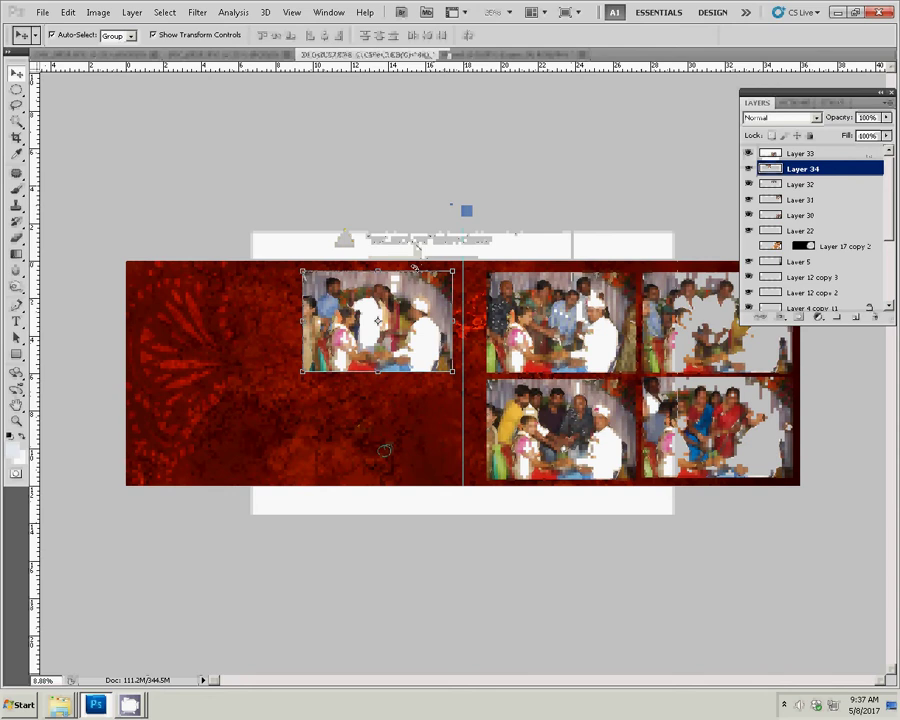
- Paste it into the slot below Layer 34's photo, then bring up DSC_0858
key(ctrl+v)
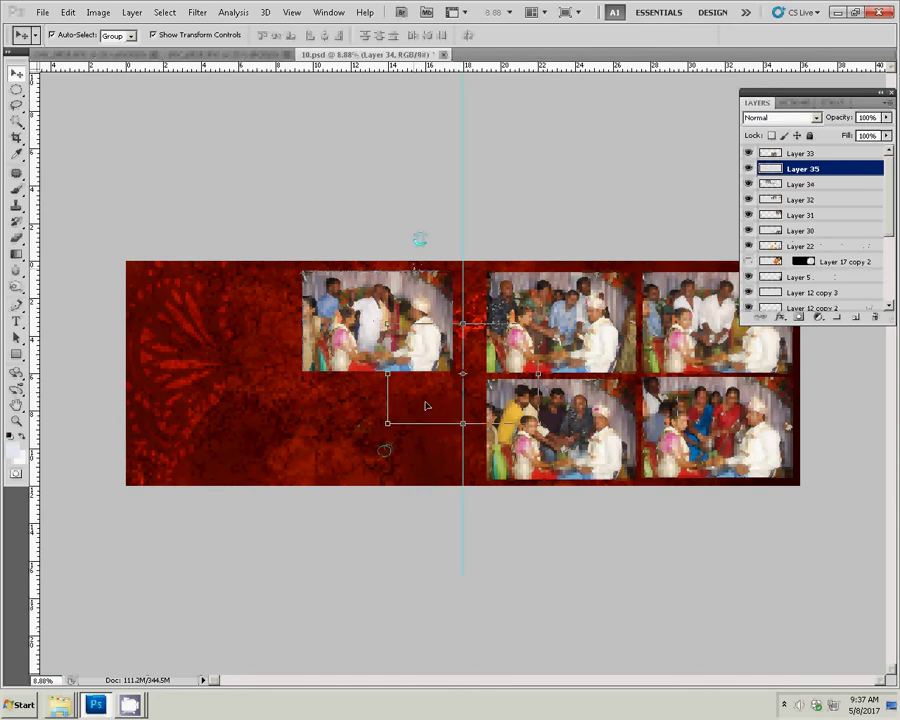
drag(479, 337, 395, 390)
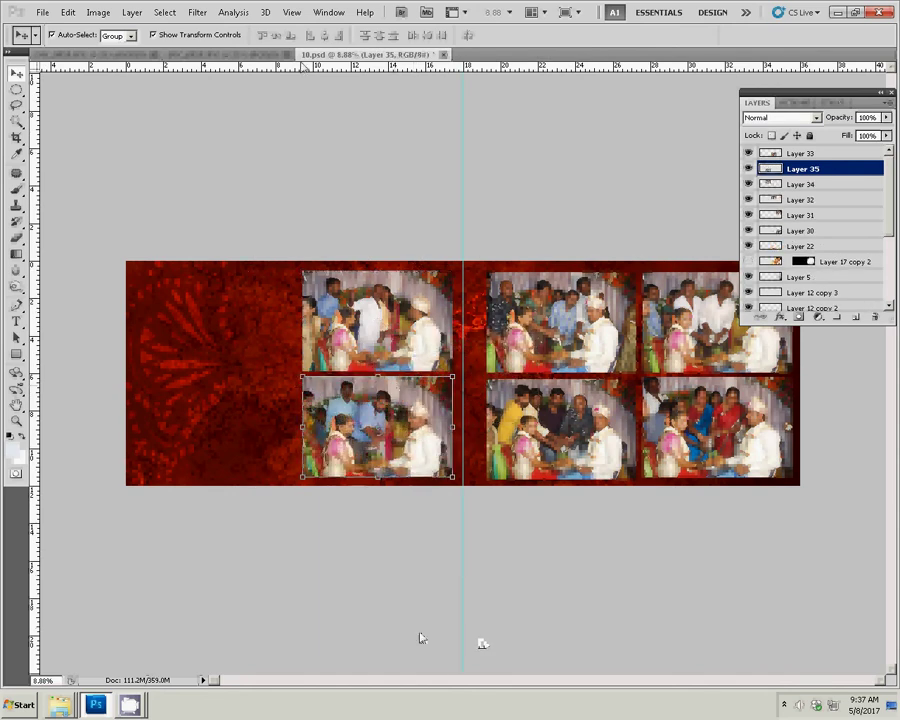
key(ctrl+Tab)
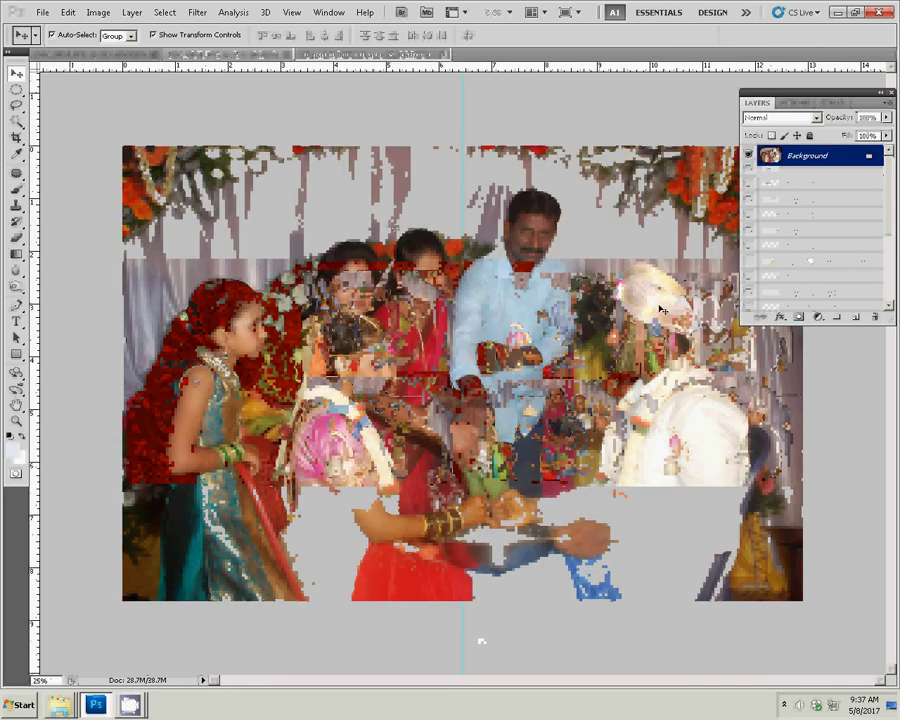
- Resize DSC_0858 to 8 inches wide, cut the whole image, and close it without saving
key(ctrl+alt+i)
double_click(392, 266)
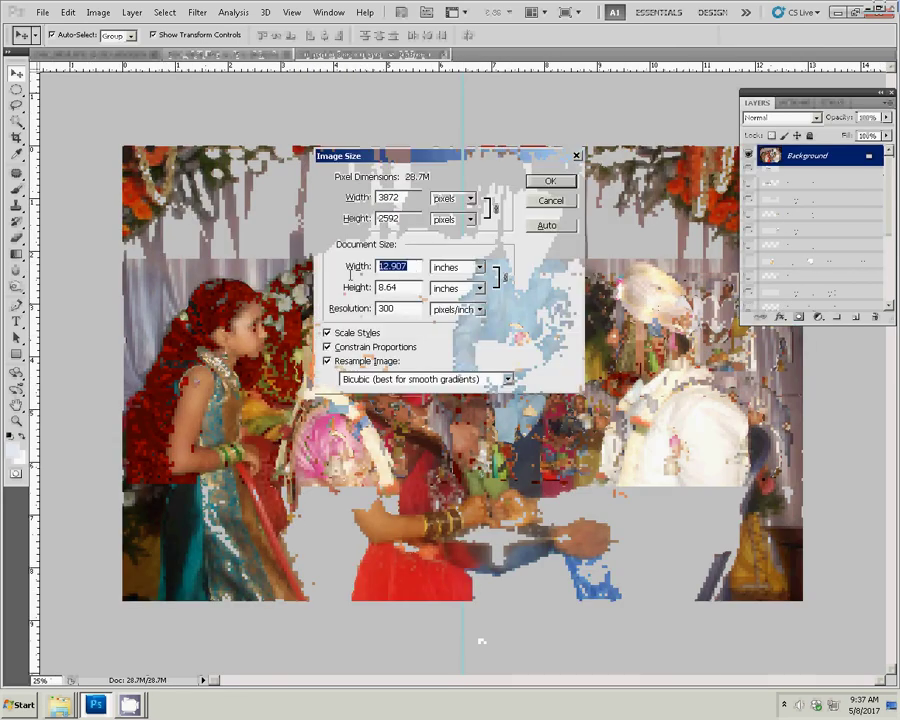
text(8)
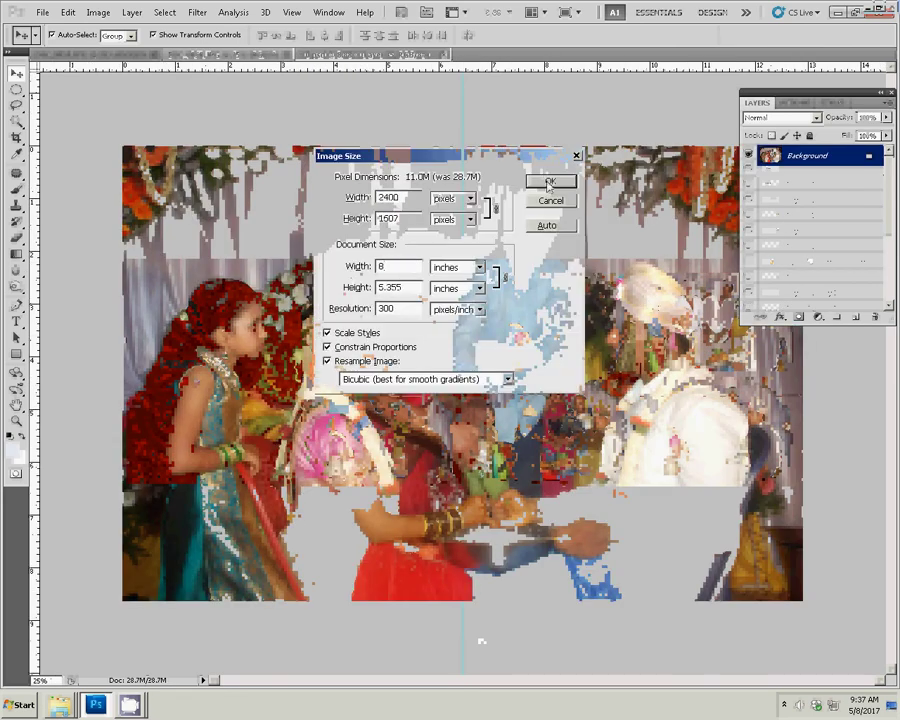
key(Return)
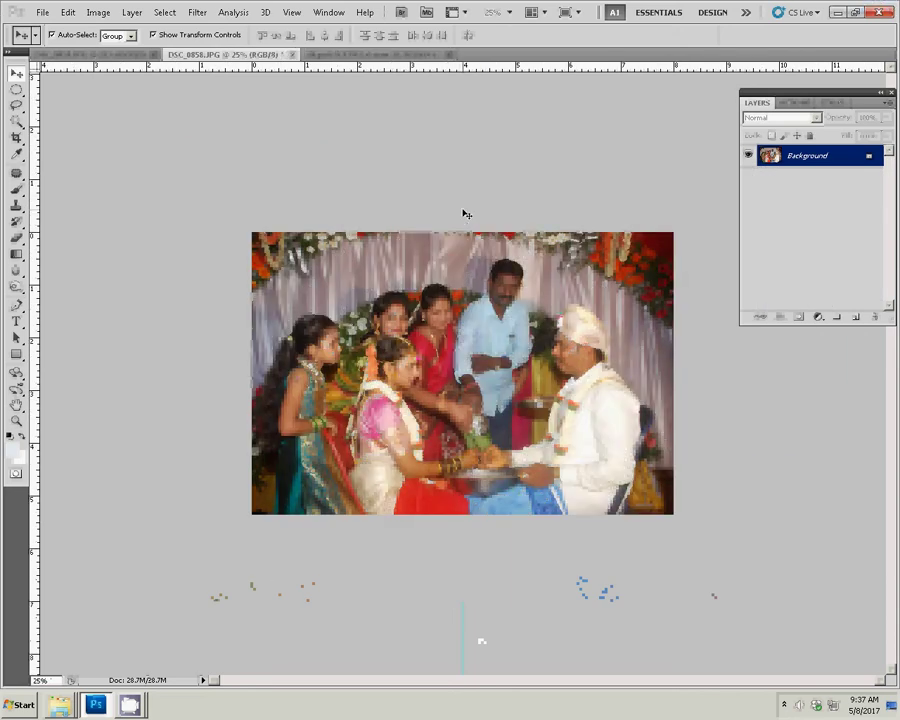
key(ctrl+a)
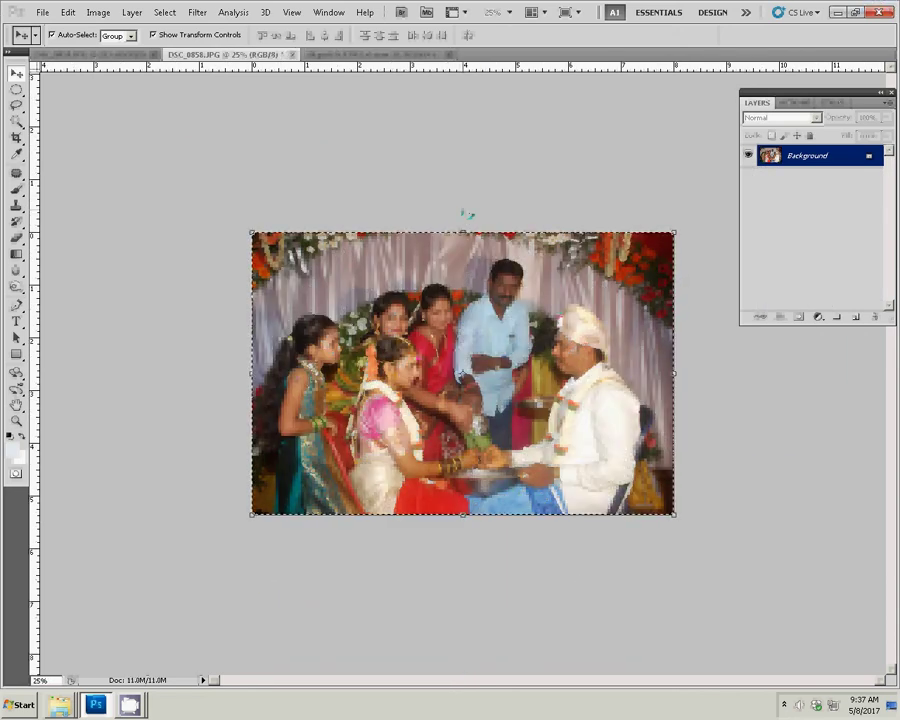
key(BackSpace)
key(ctrl+w)
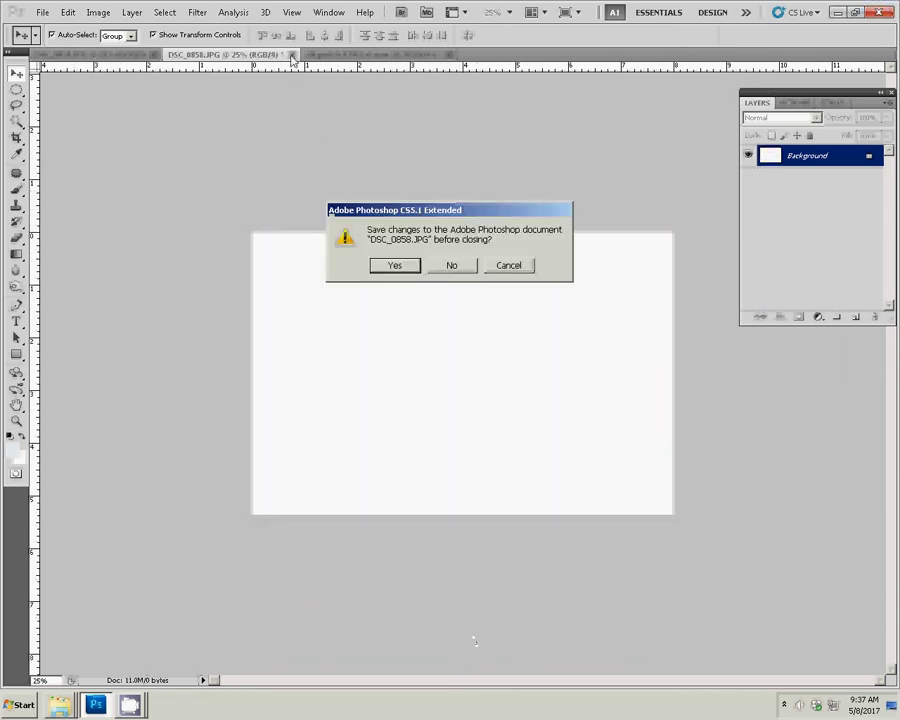
click(455, 266)
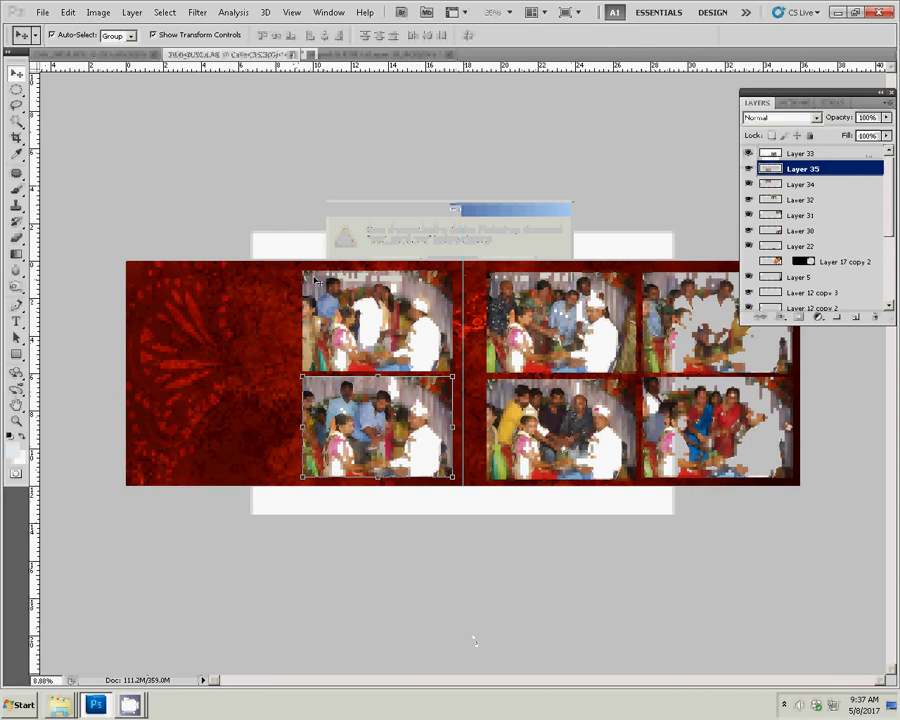
- Paste it into the left page's top-left slot and move on to the next photo
key(ctrl+v)
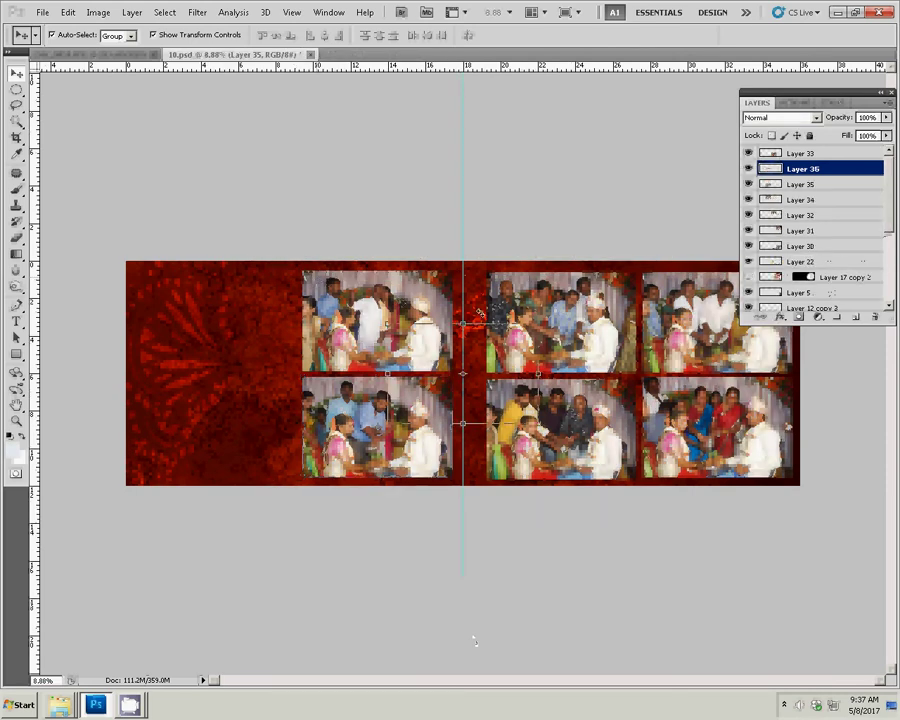
drag(340, 338, 278, 285)
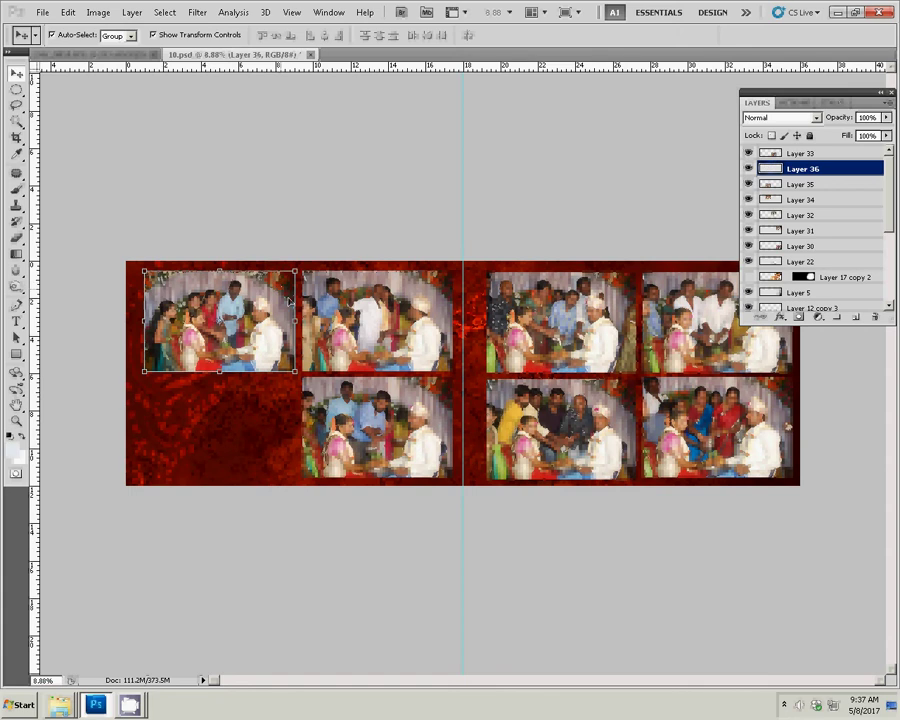
key(ctrl+shift+e)
- Resize DSC_0859 to 8 inches wide, cut the image, and close it without saving
key(ctrl+Tab)
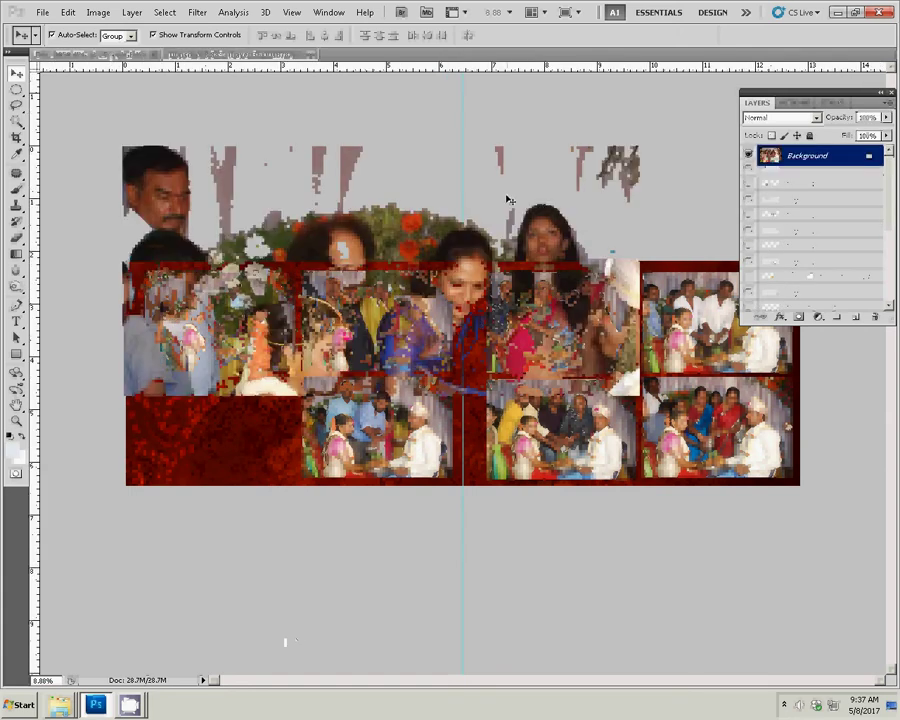
key(ctrl+alt+i)
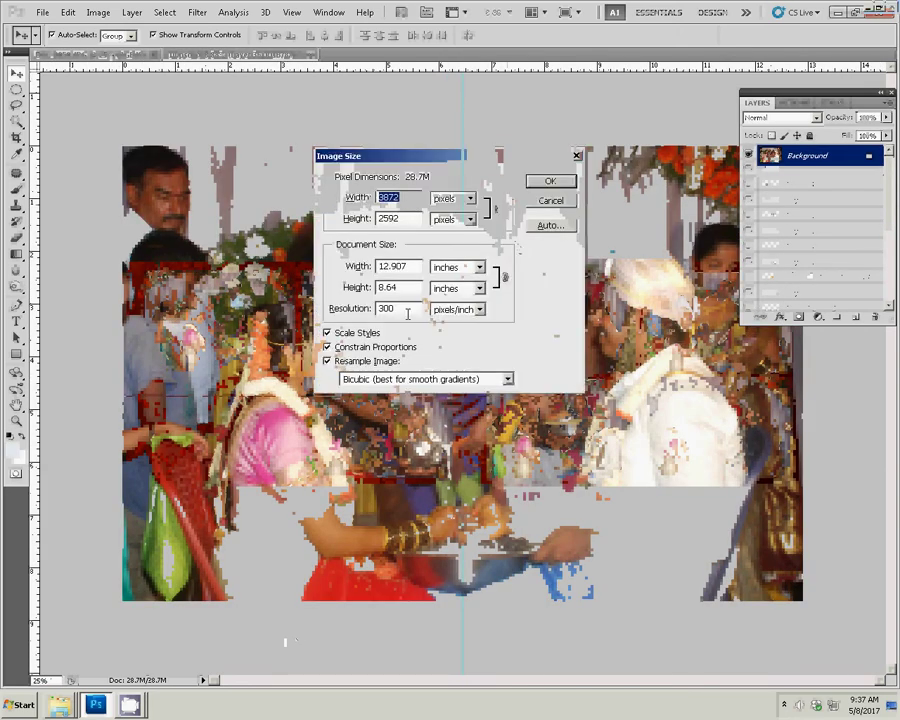
double_click(400, 267)
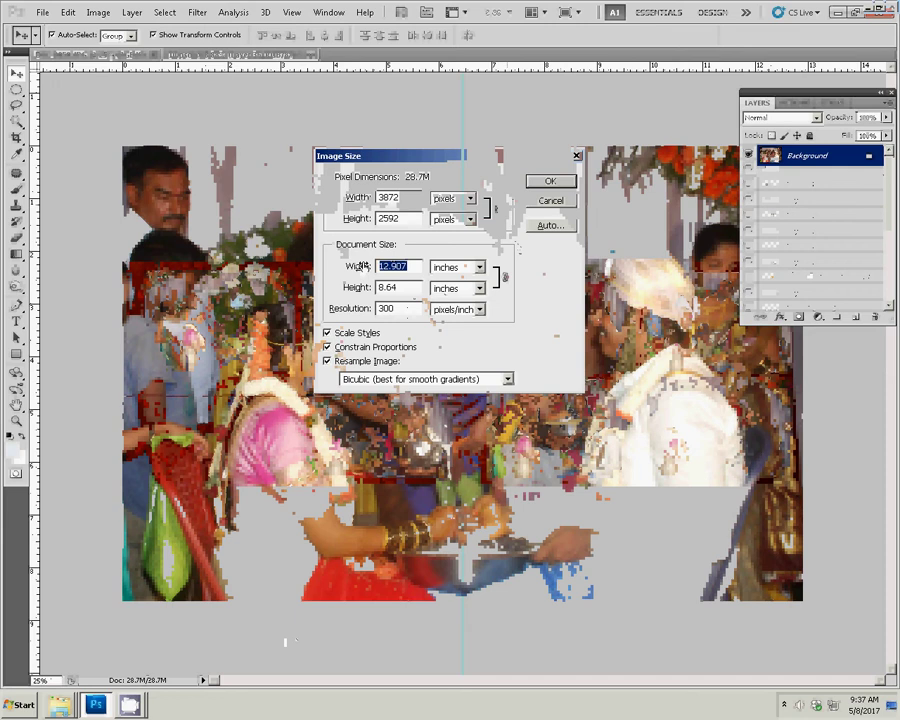
text(8)
click(552, 184)
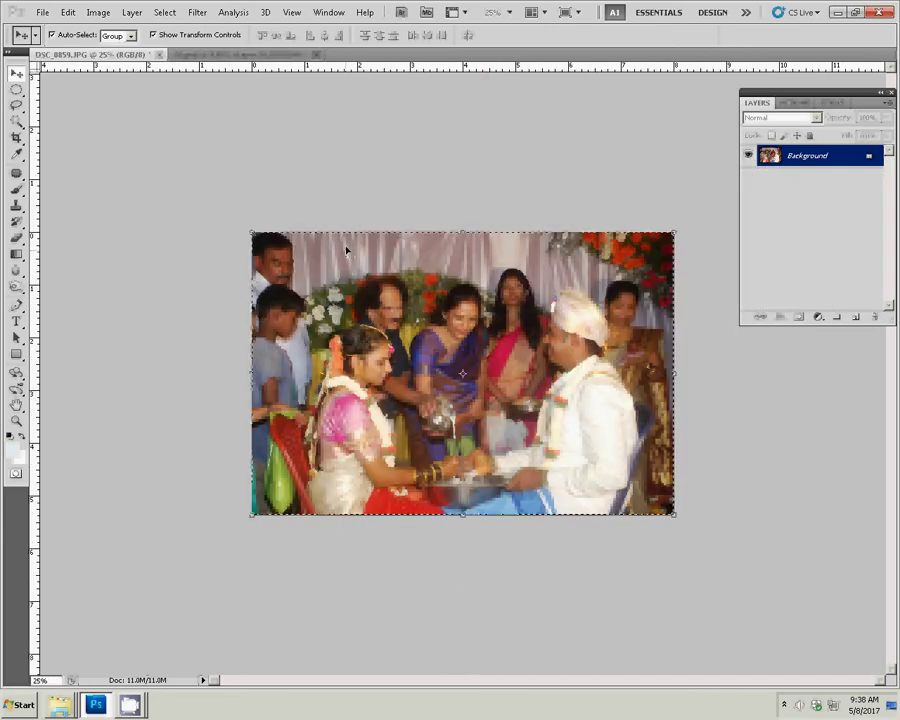
key(ctrl+BackSpace)
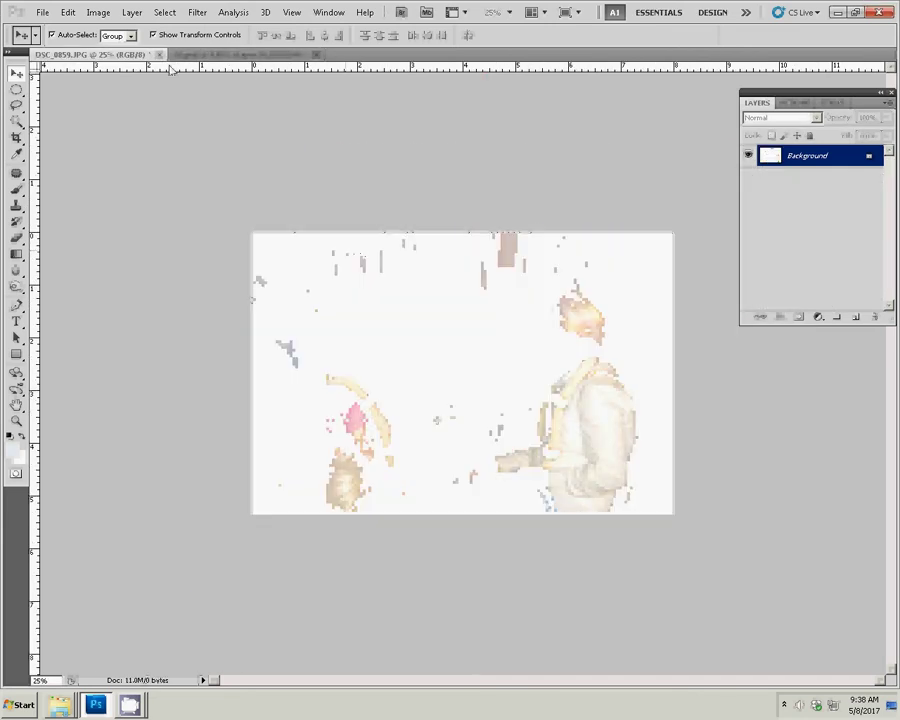
click(158, 54)
click(450, 264)
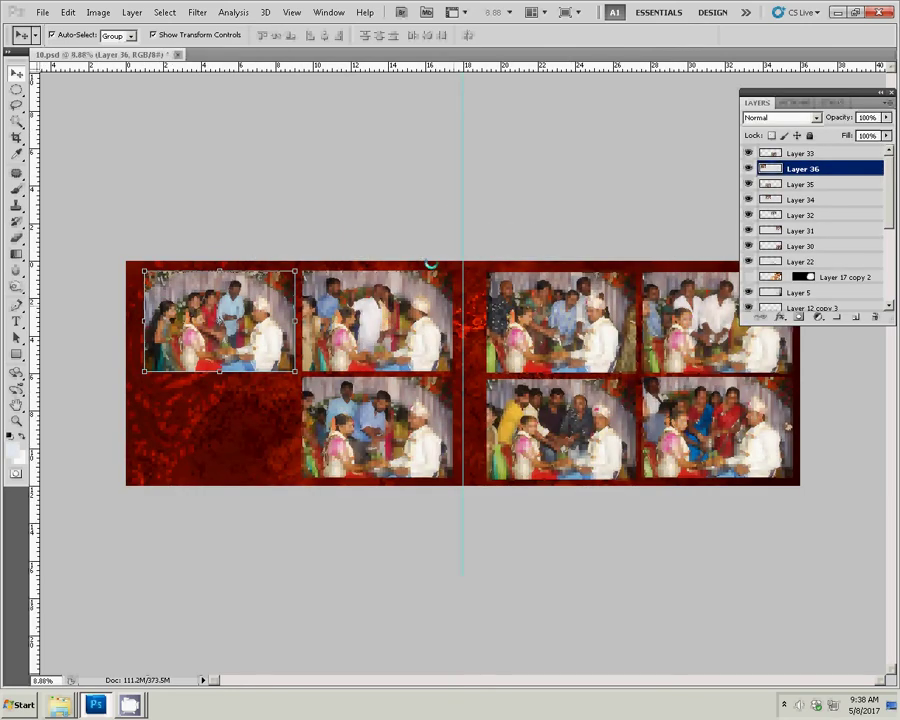
- Paste it as Layer 37 into the empty bottom-left slot of the left page
key(ctrl+v)
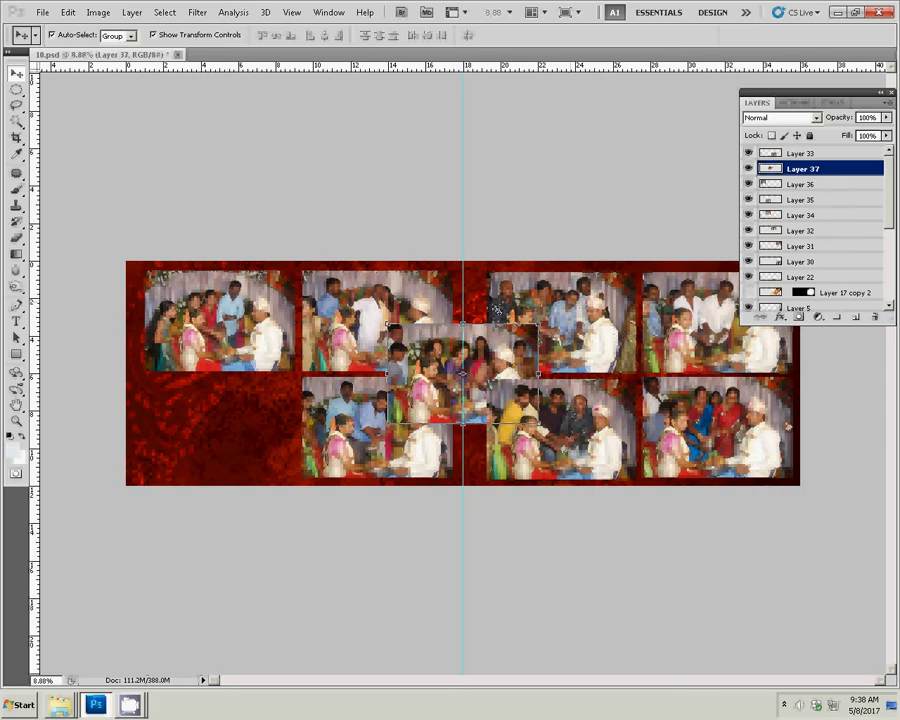
mouse_move(506, 333)
mouse_down()
mouse_move(266, 395)
mouse_move(261, 381)
mouse_up()
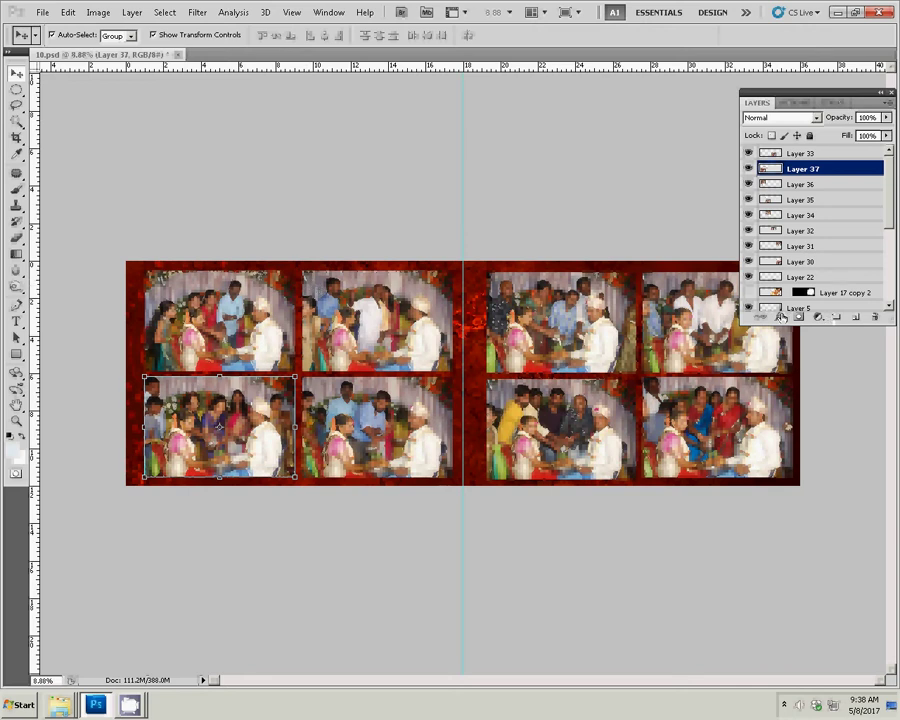
click(780, 316)
- Apply a blue, 100% opacity, 2 px outside Stroke effect to Layer 37
click(797, 456)
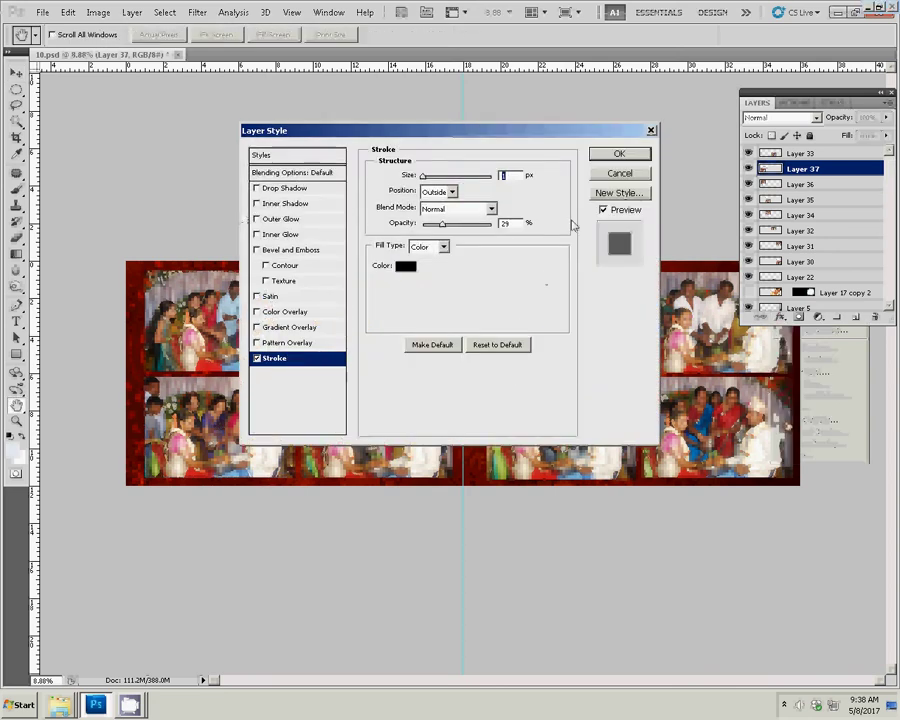
drag(442, 224, 492, 224)
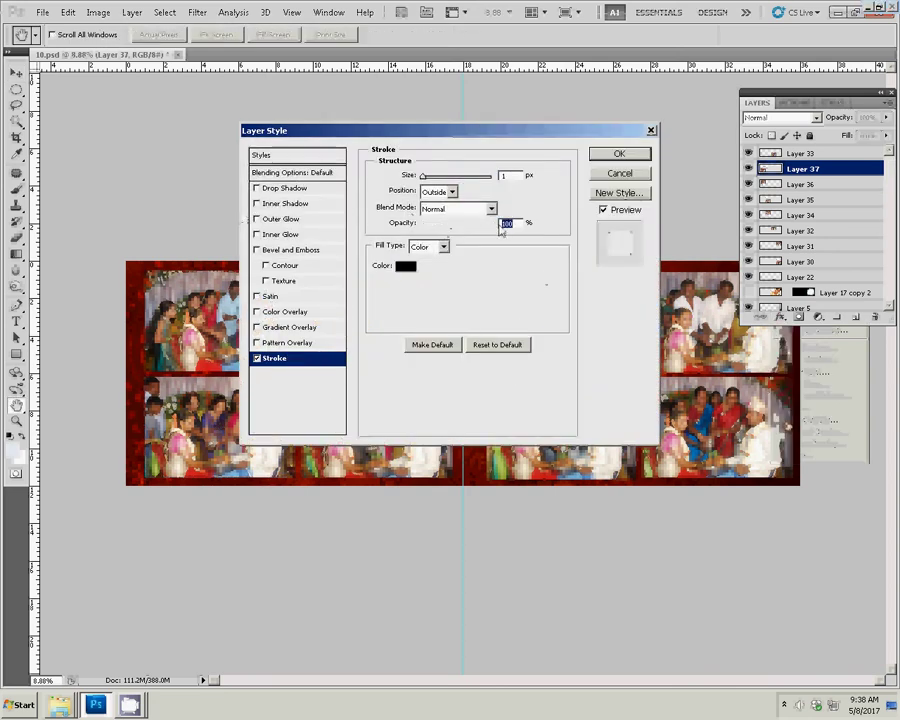
click(405, 266)
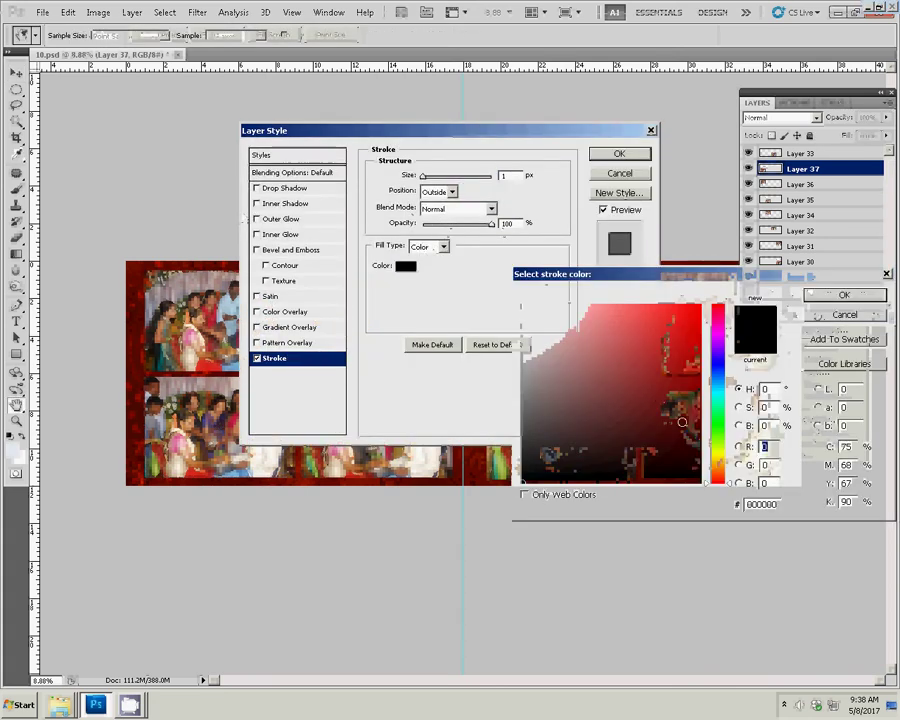
drag(714, 427, 714, 358)
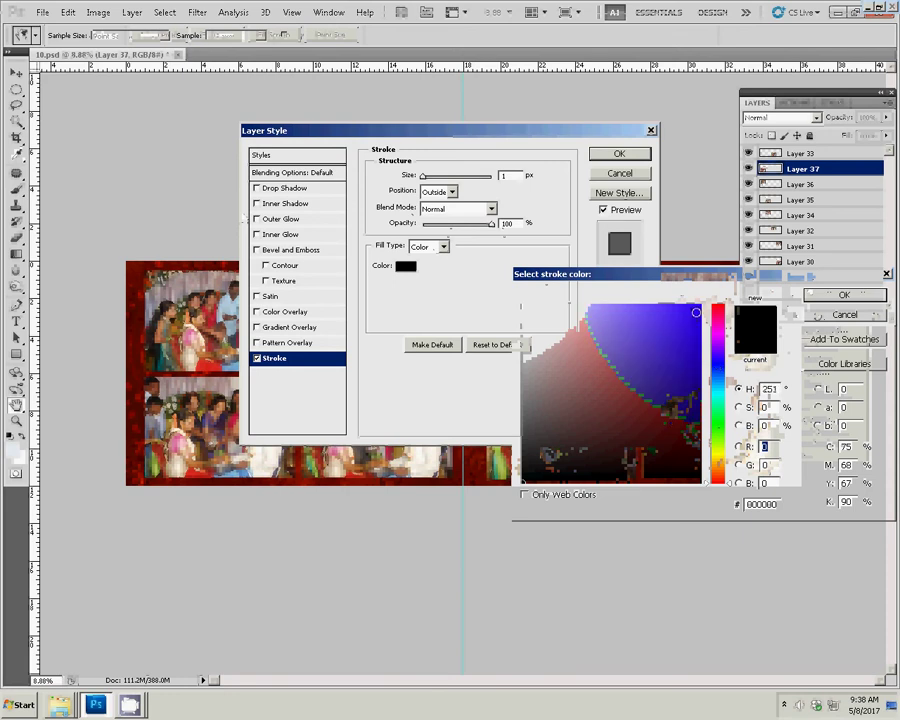
click(696, 315)
key(Return)
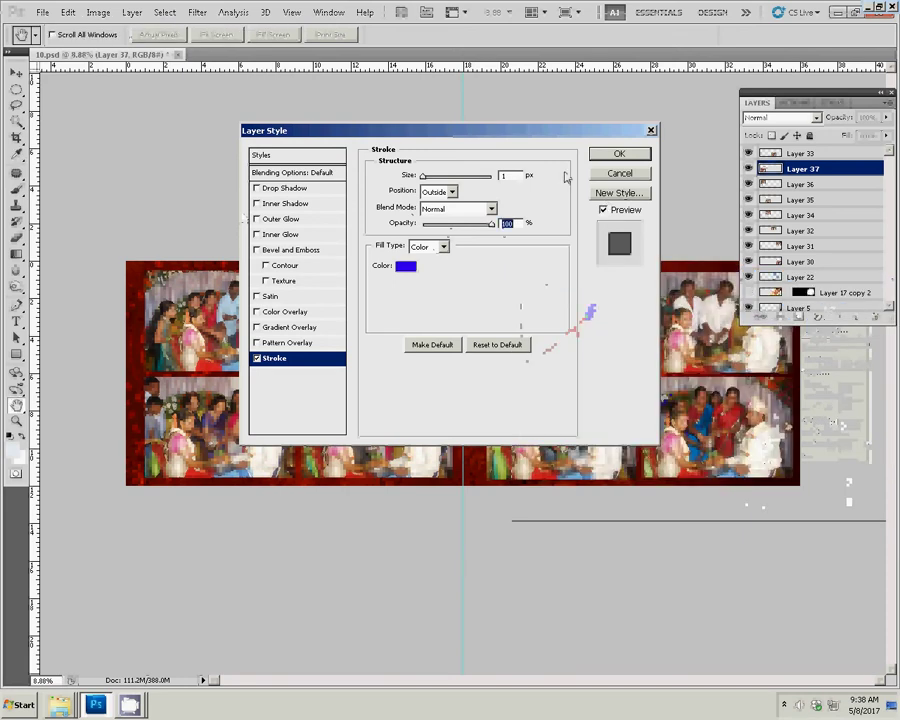
key(Tab)
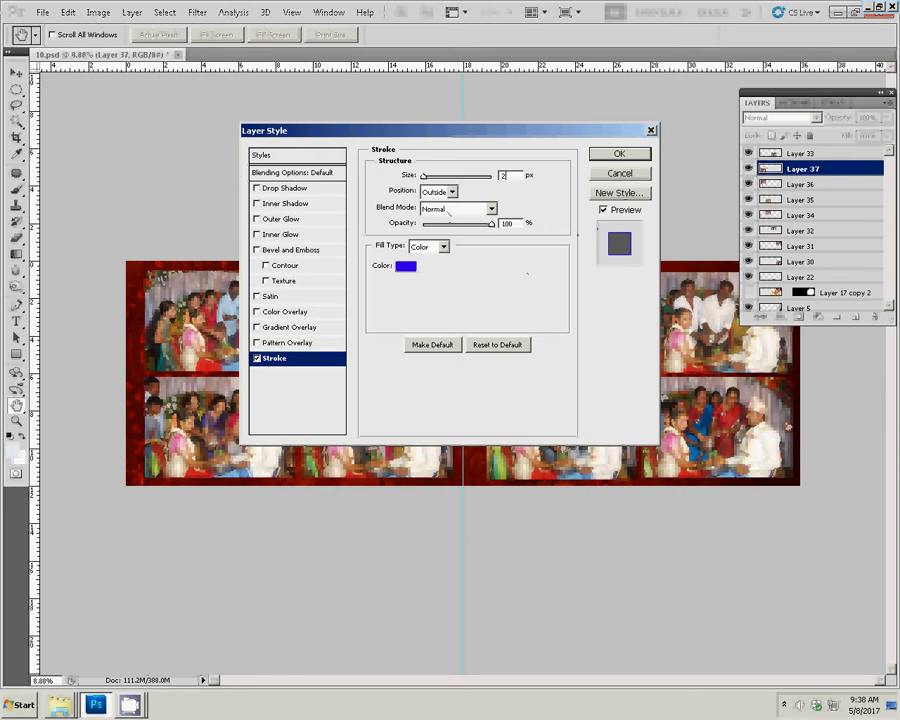
text(22)
key(Return)
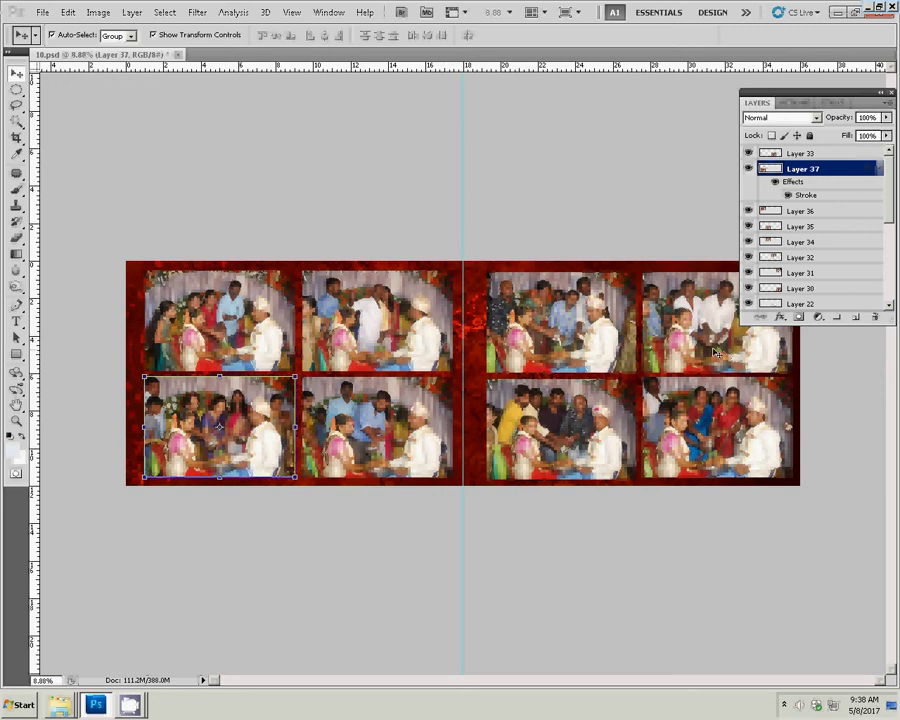
- Copy Layer 37's stroke style and paste it onto Layers 36, 34 and 35
right_click(843, 171)
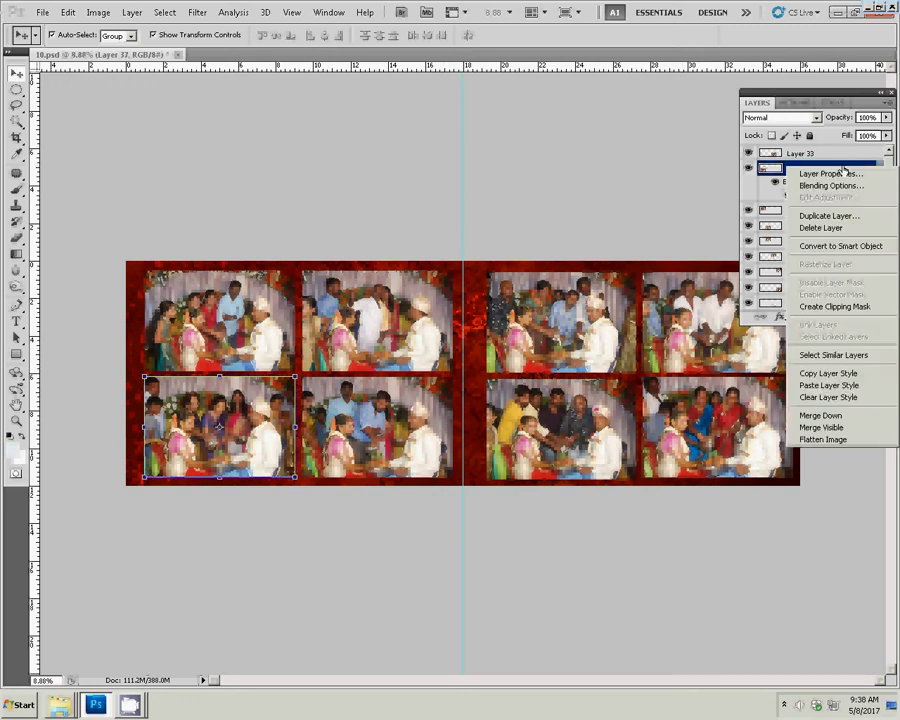
click(831, 376)
click(843, 211)
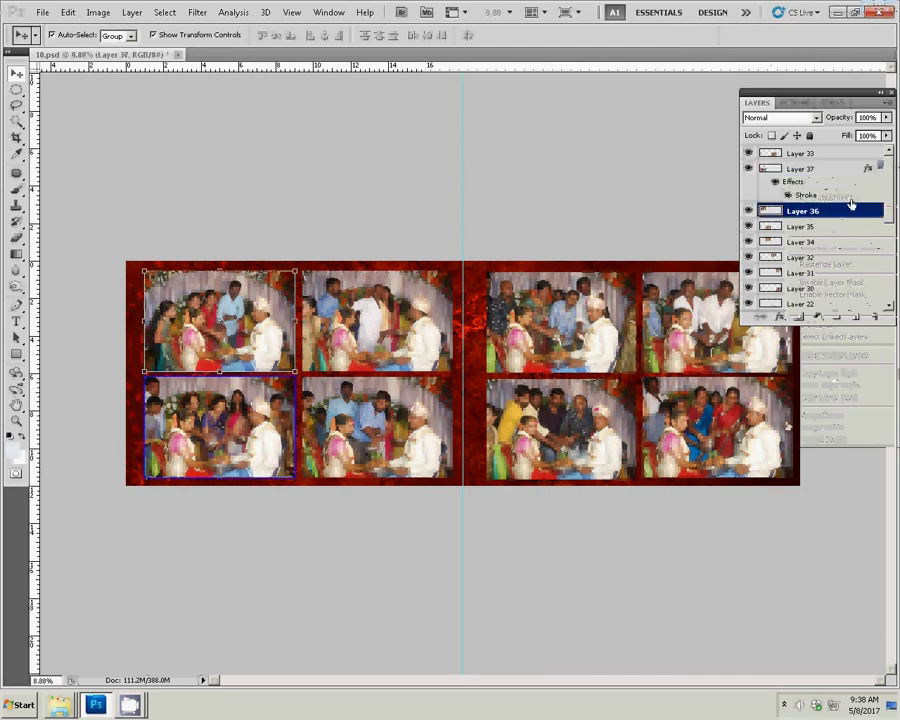
right_click(843, 214)
click(786, 427)
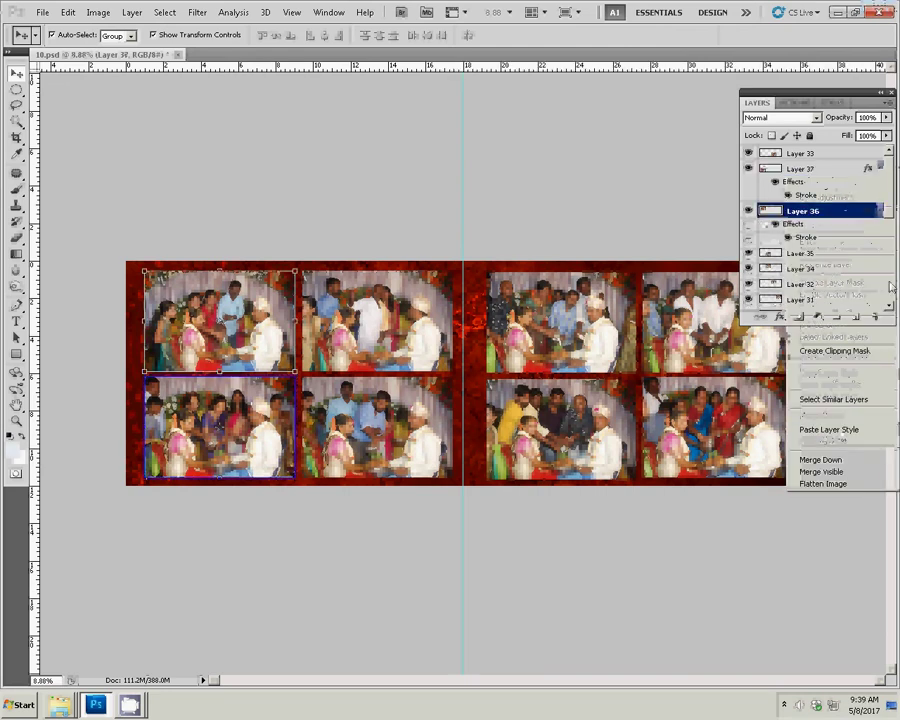
click(836, 268)
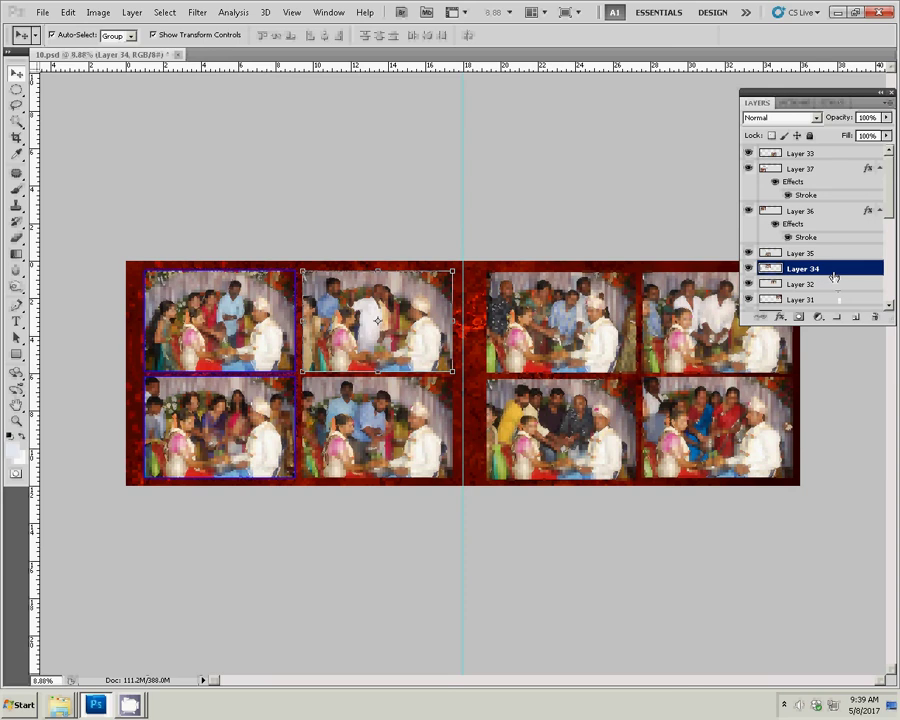
right_click(836, 270)
click(800, 491)
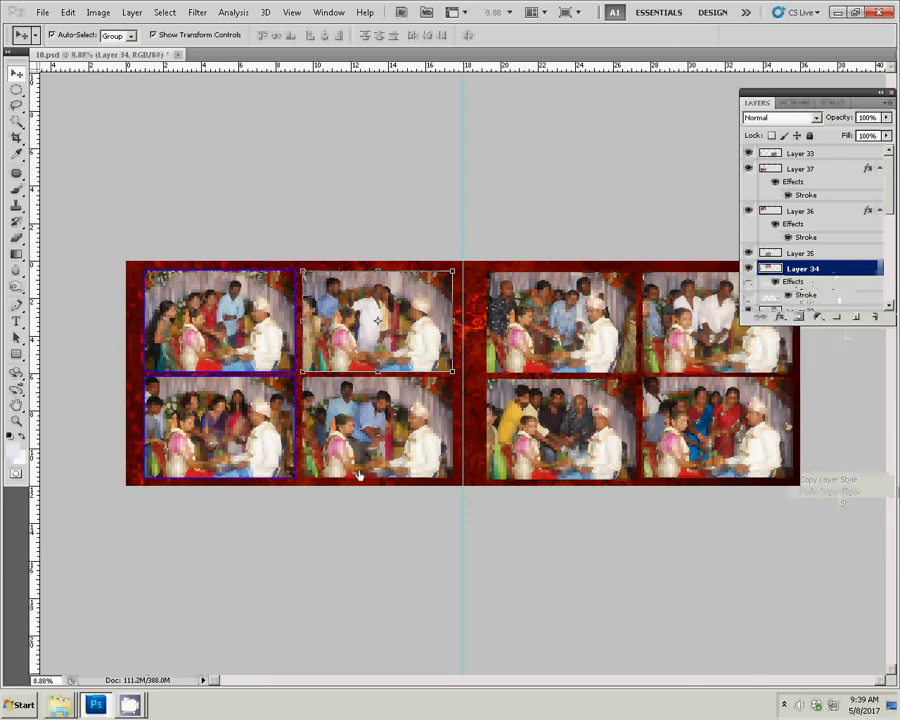
click(836, 254)
right_click(836, 255)
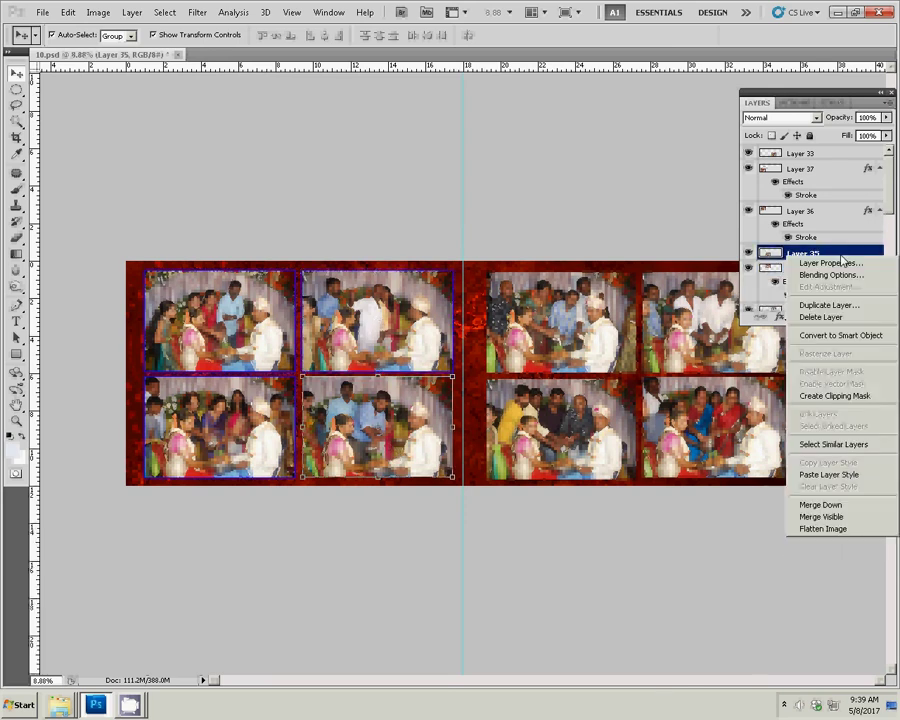
click(829, 474)
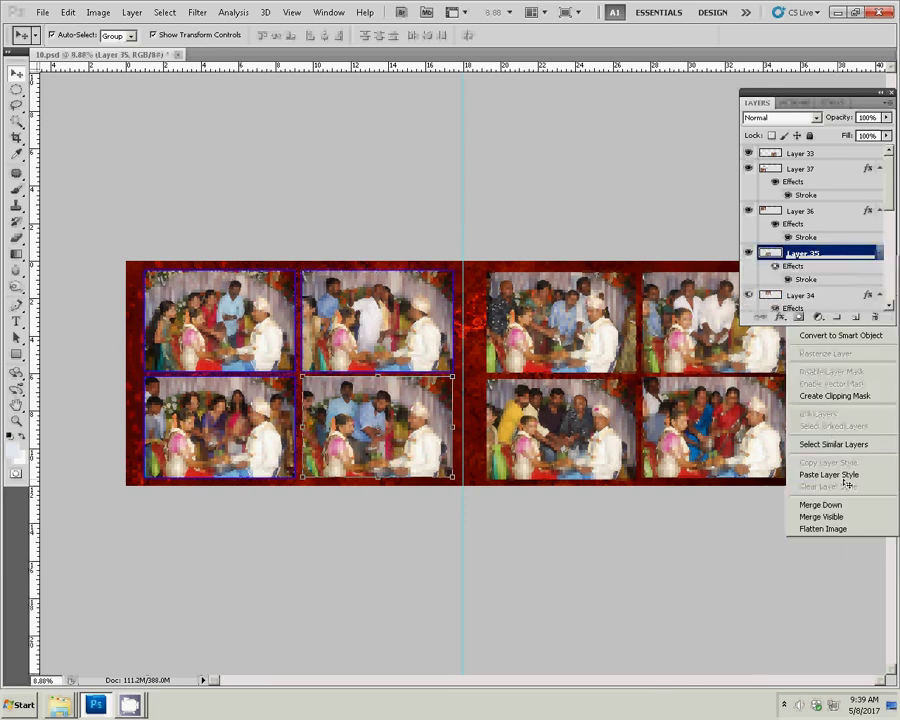
- Paste the blue stroke style onto Layers 32, 33, 31 and 30
click(562, 324)
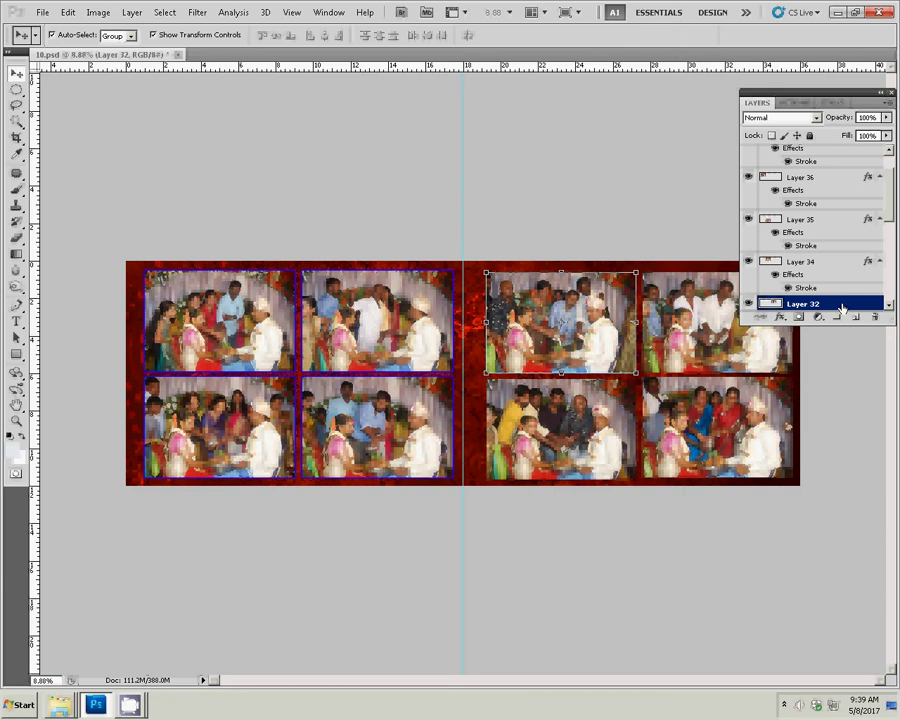
right_click(842, 307)
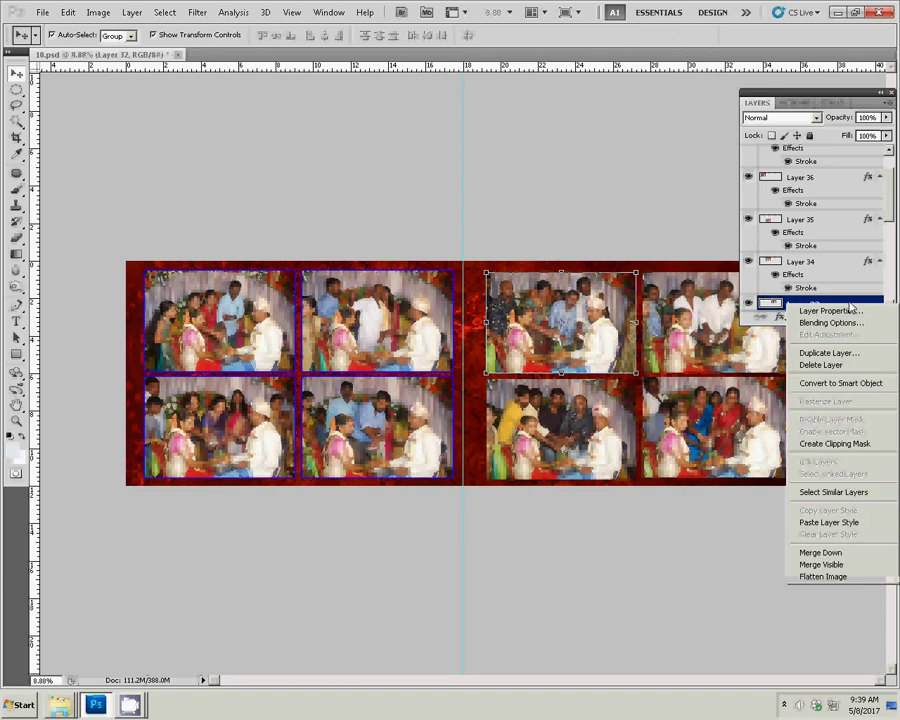
click(831, 523)
click(552, 432)
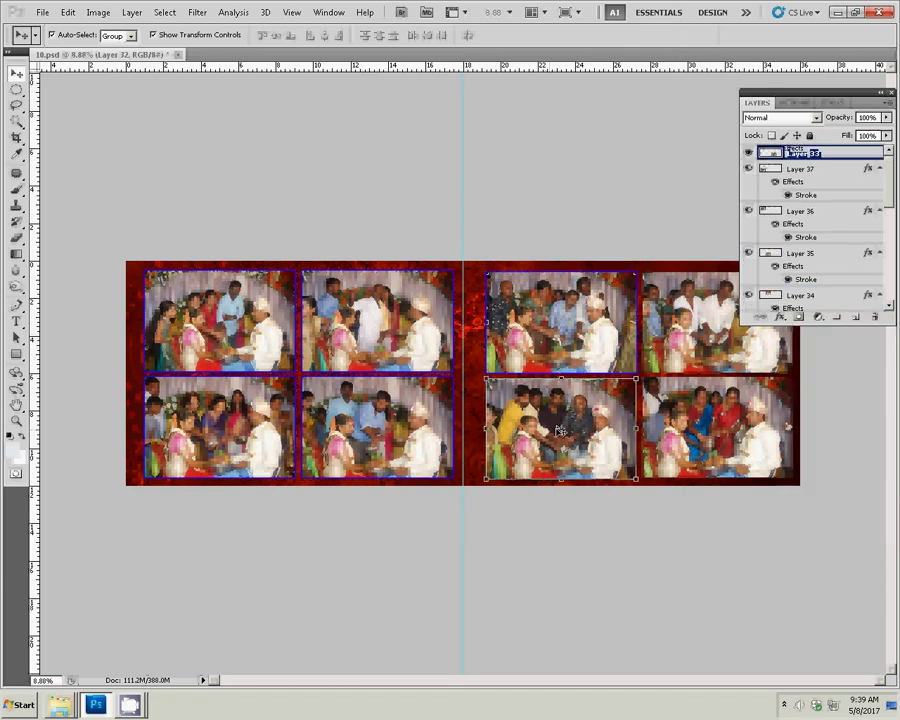
right_click(788, 152)
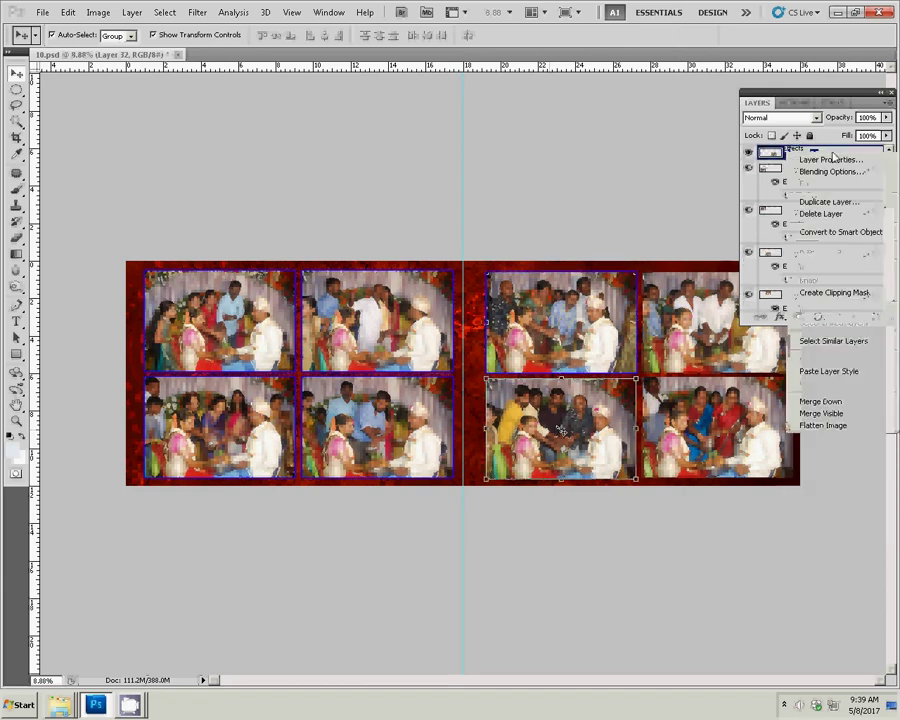
click(828, 371)
click(705, 330)
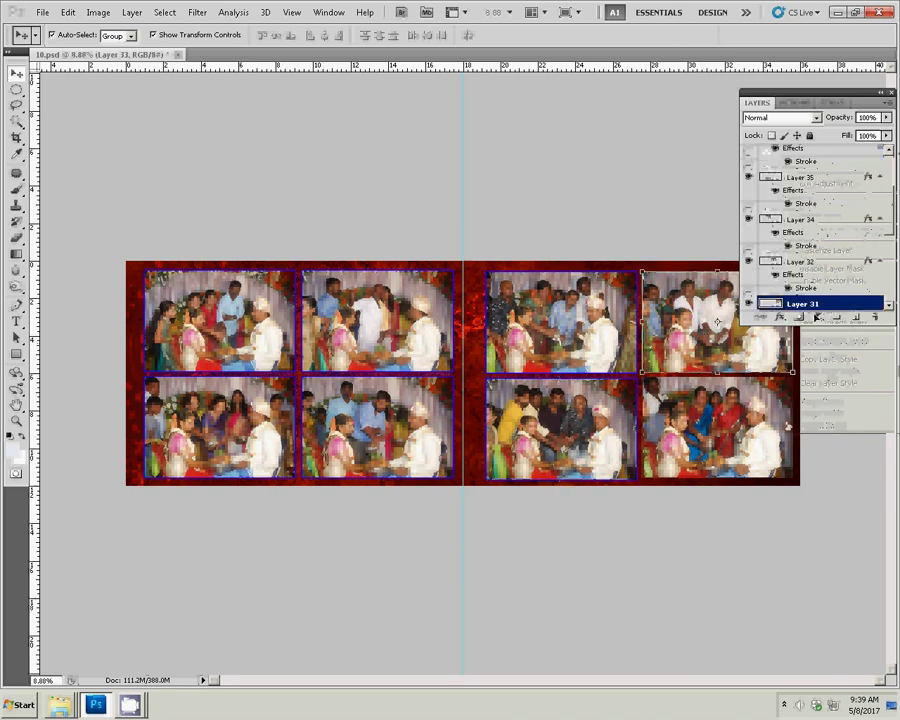
right_click(789, 305)
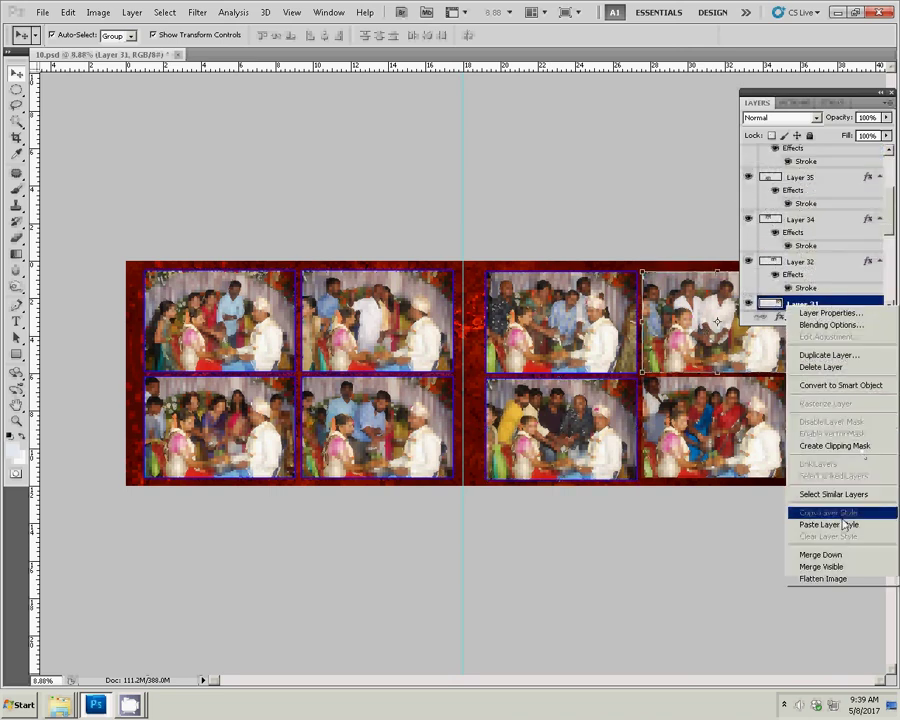
click(849, 523)
click(841, 311)
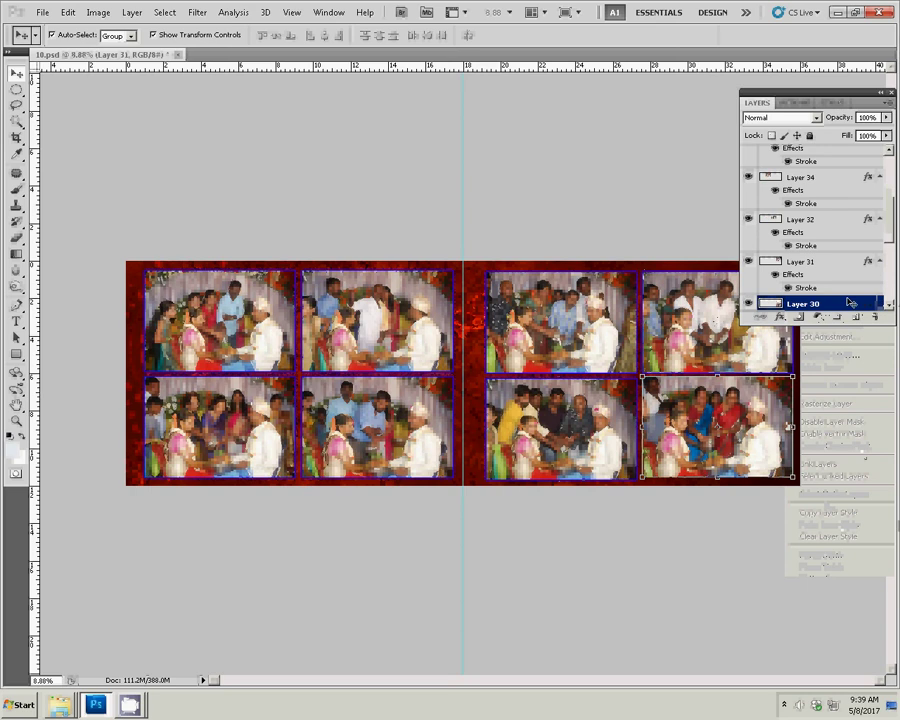
right_click(841, 311)
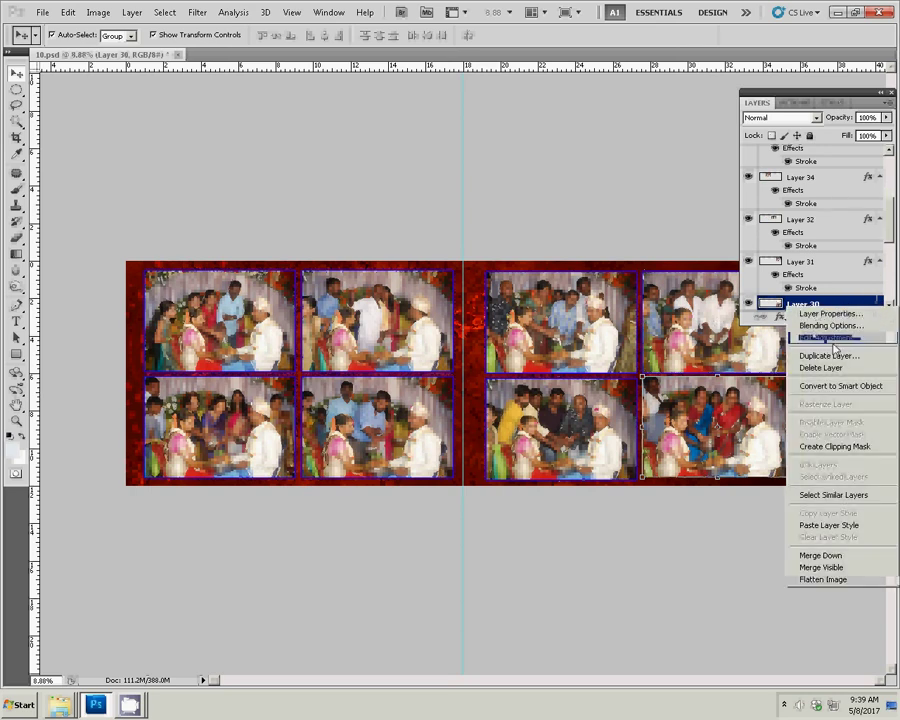
click(826, 527)
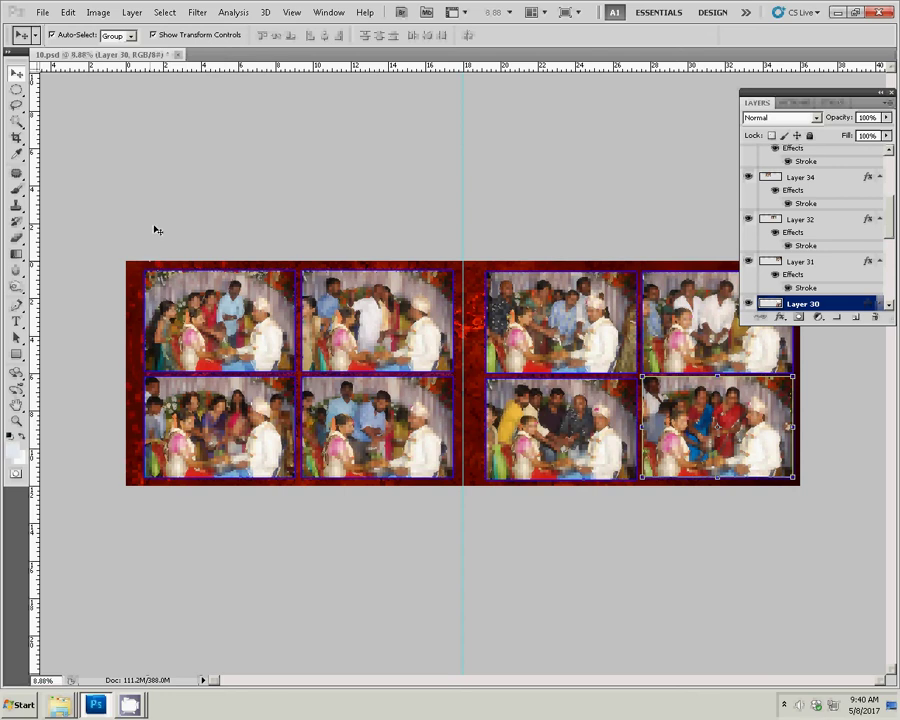
- Save the spread as 72.psd in J:\k5, keeping maximum compatibility
key(ctrl+shift+s)
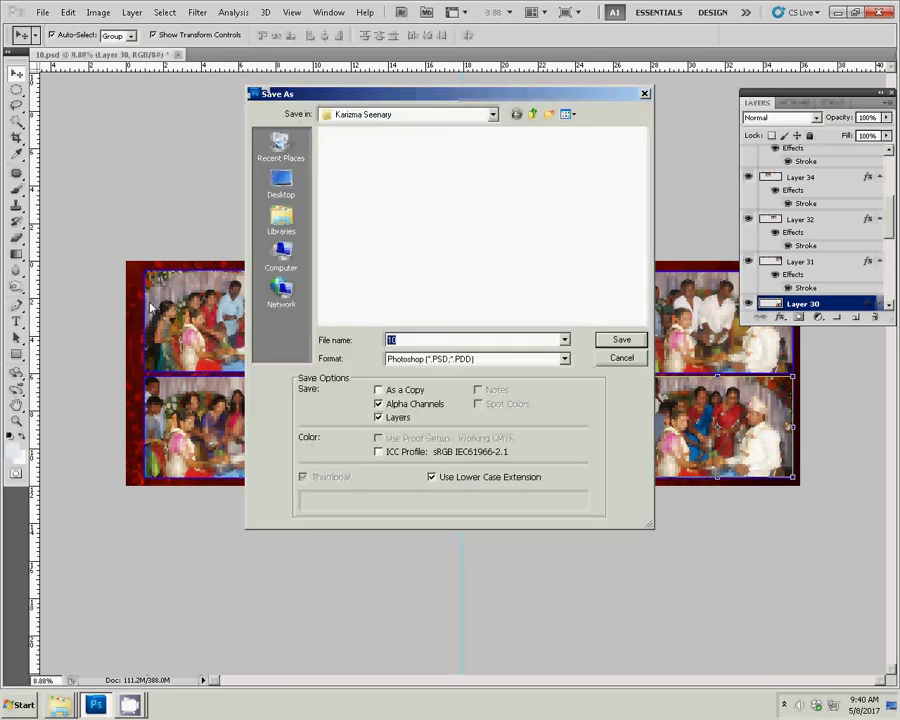
click(281, 254)
double_click(355, 219)
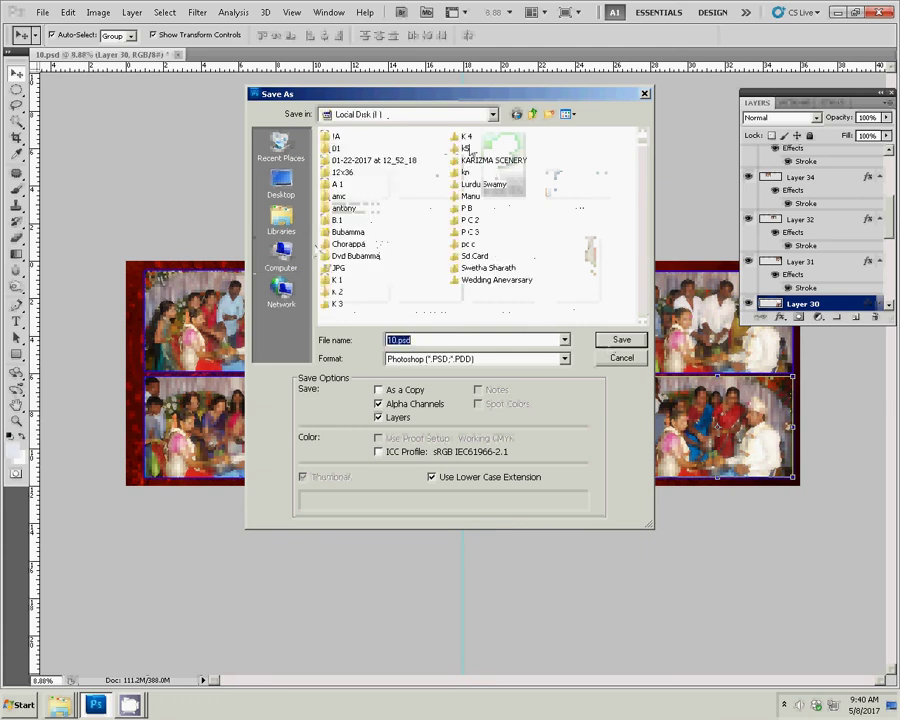
click(465, 148)
click(636, 339)
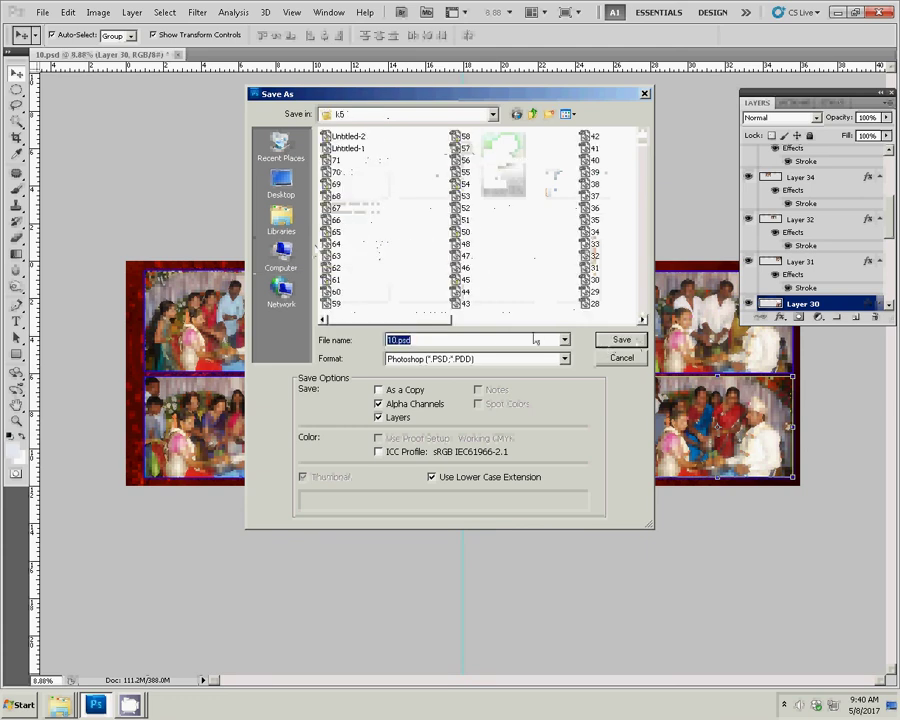
text(7)
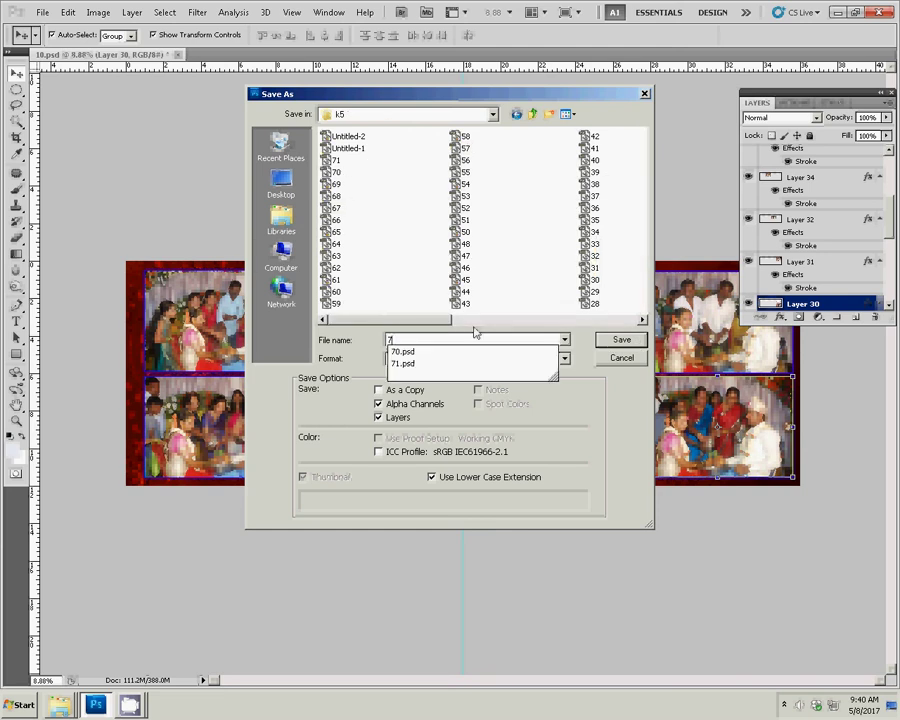
text(2)
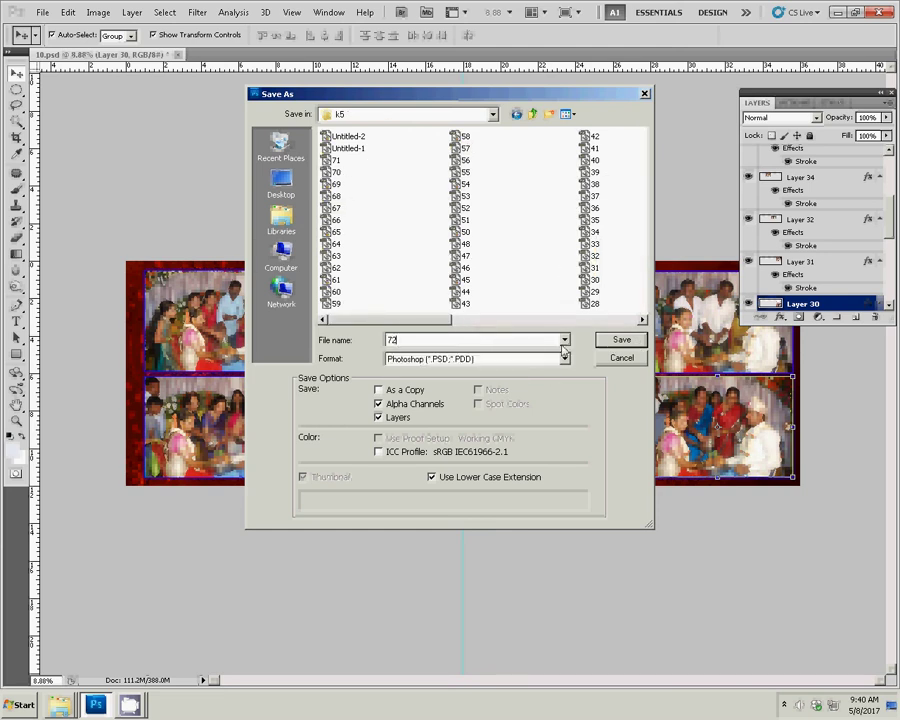
click(620, 339)
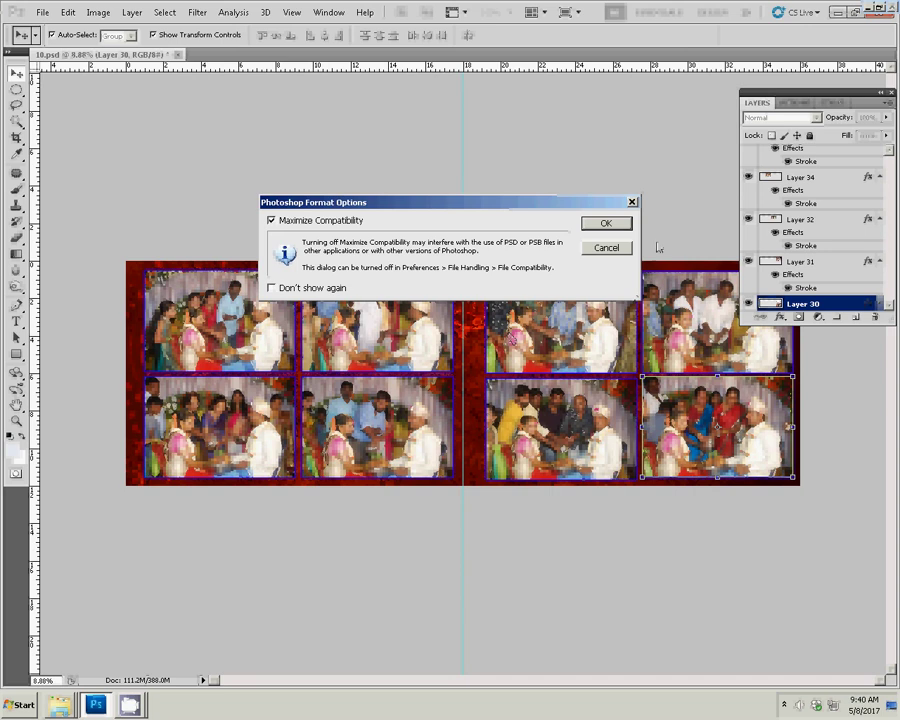
click(604, 225)
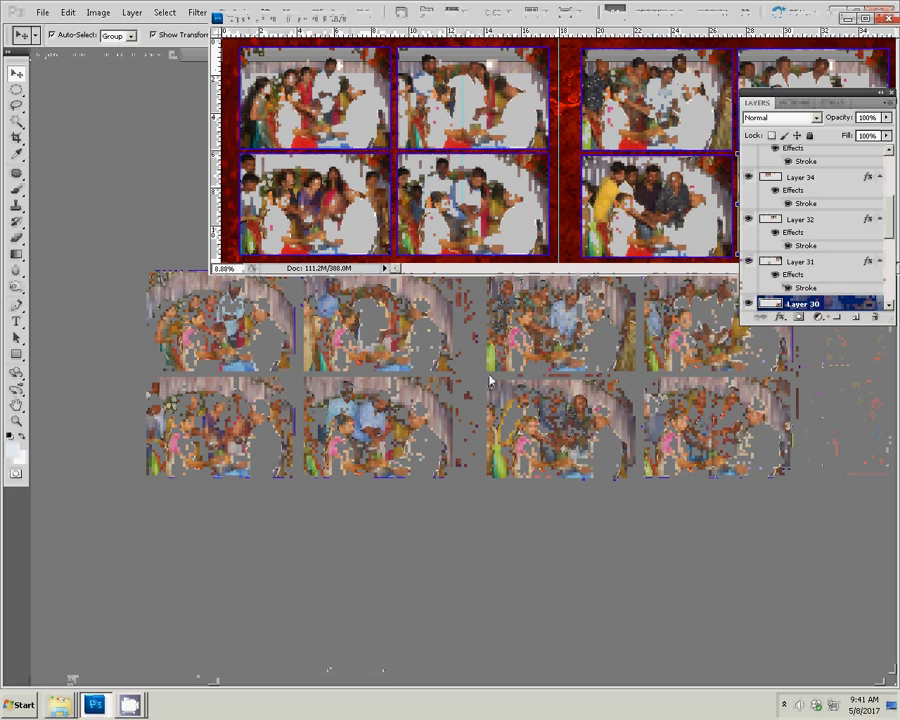
double_click(490, 380)
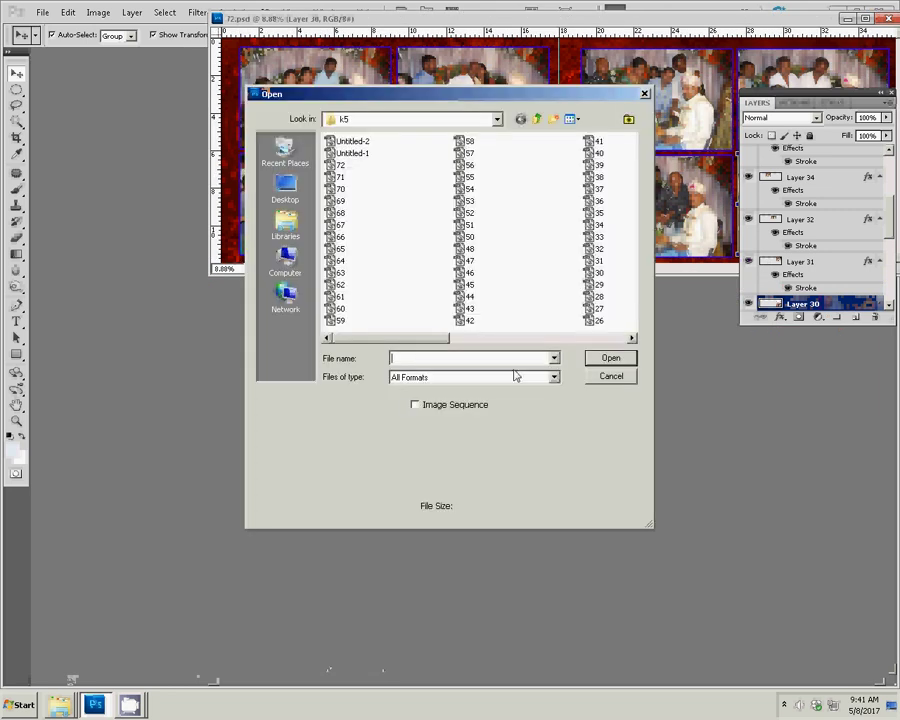
click(626, 377)
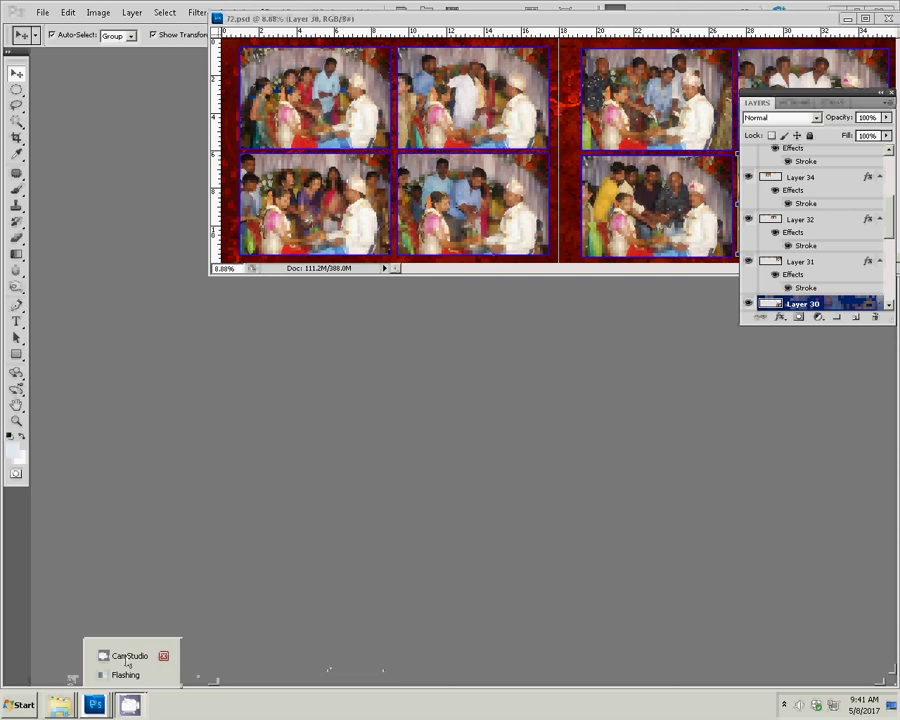